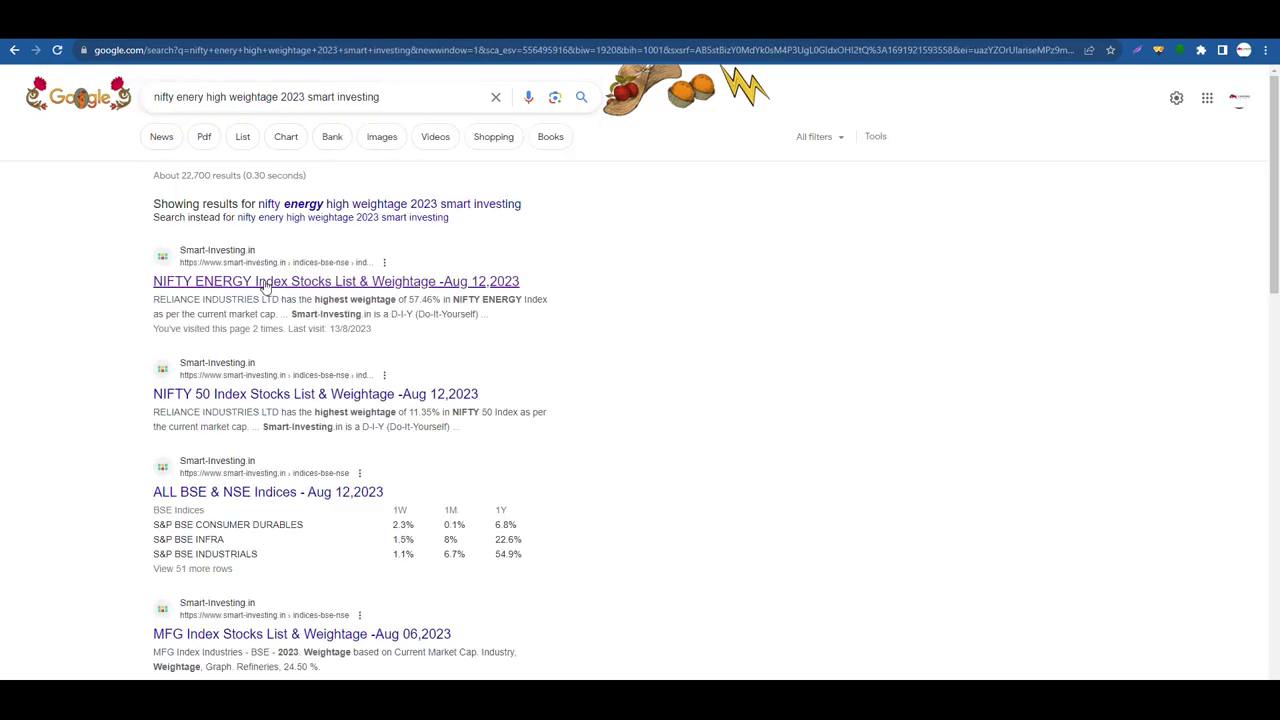
View the NIFTY ENERGY Index stocks list and weightage page on Smart-Investing, and return to the search results
left_click(262, 281)
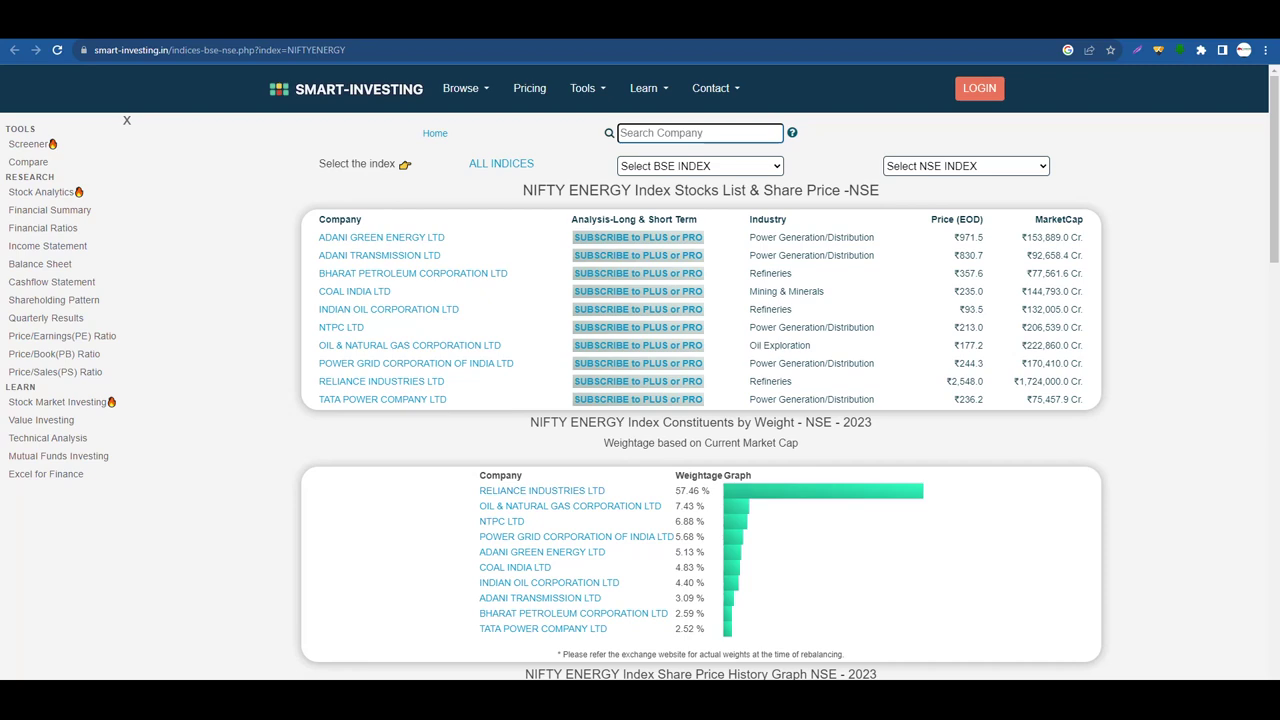
key("alt+Left")
Search for "nifty pharma high weightage 2023 smart investing" and open the NIFTY PHARMA Index Stocks List & Weightage result
left_click_drag(176, 97, 204, 97)
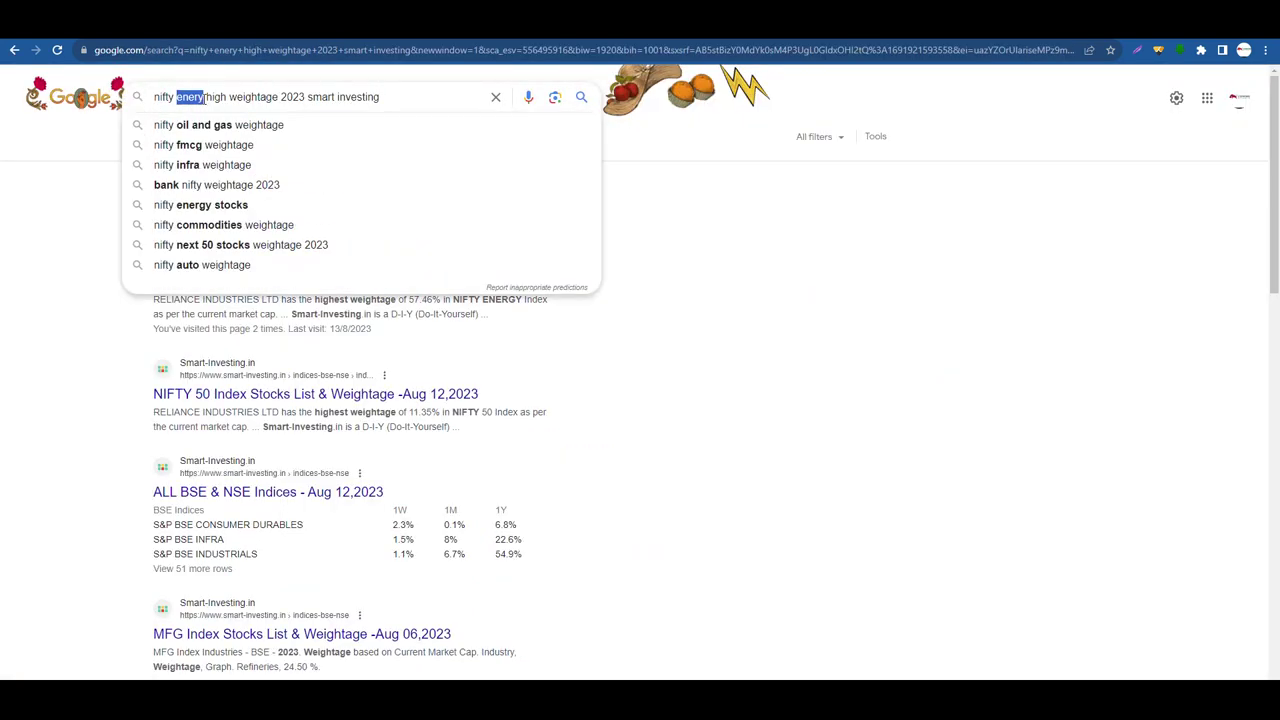
type("pharma")
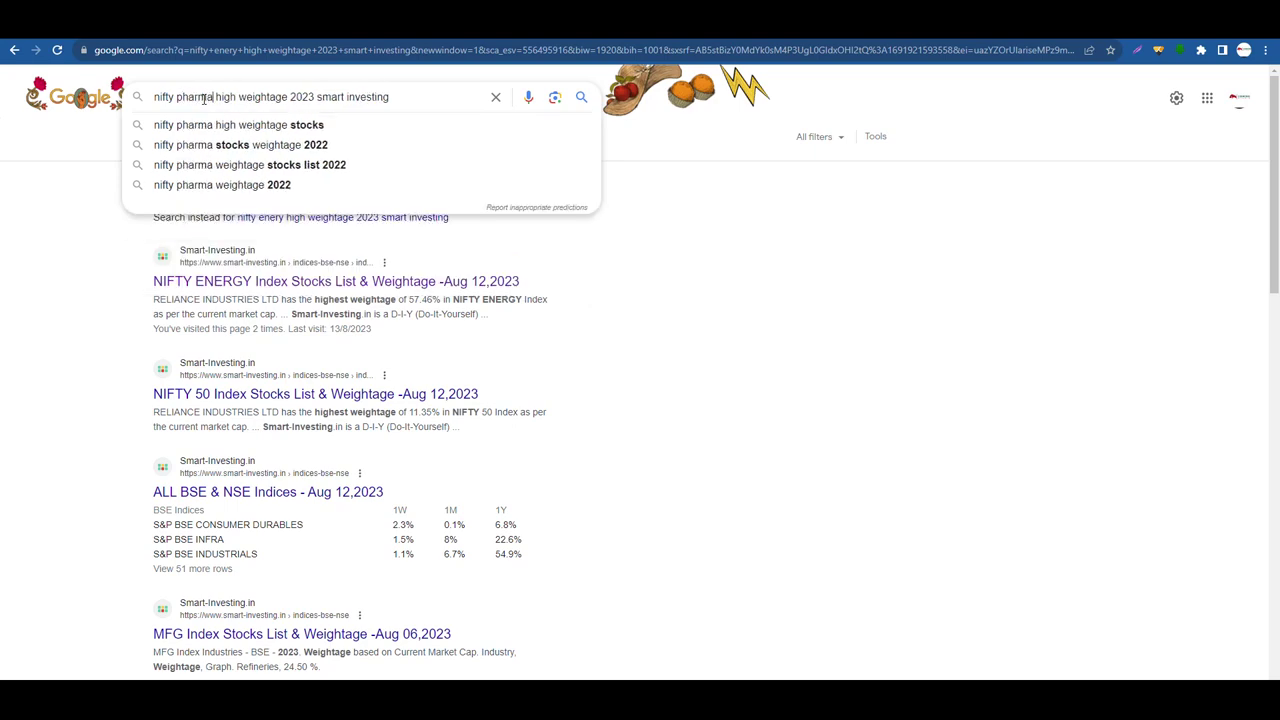
key("Return")
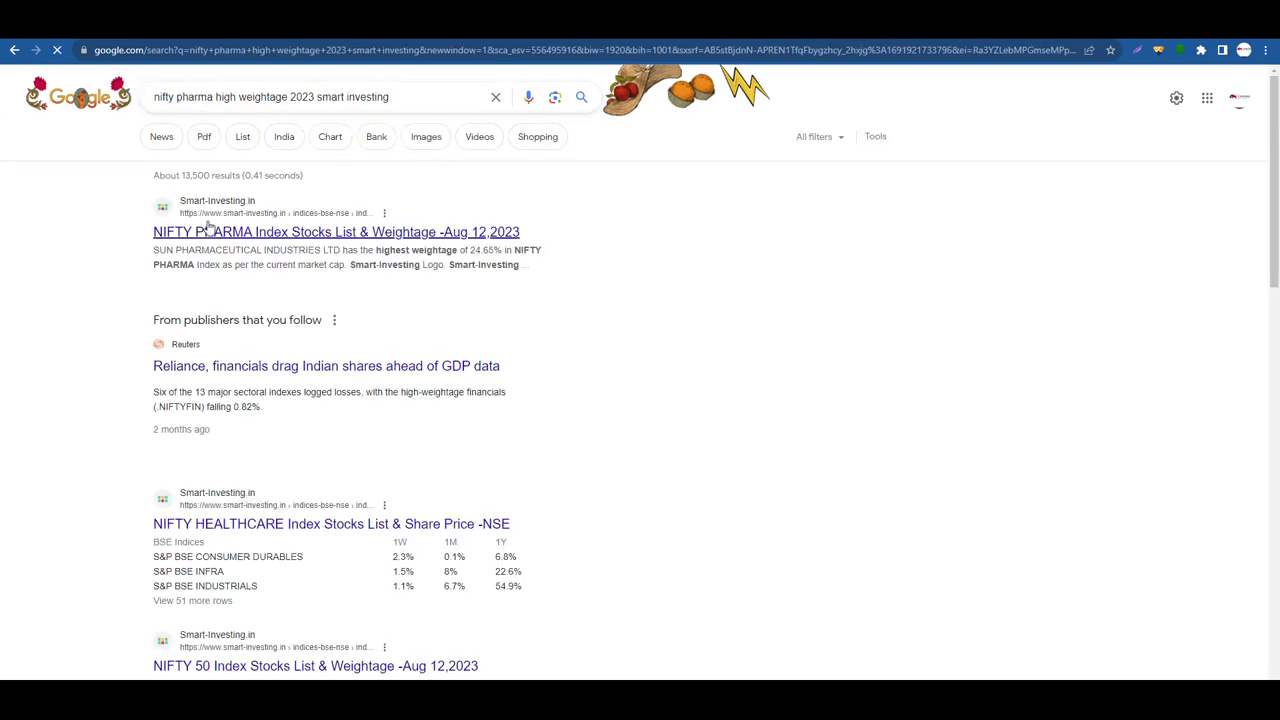
left_click(207, 229)
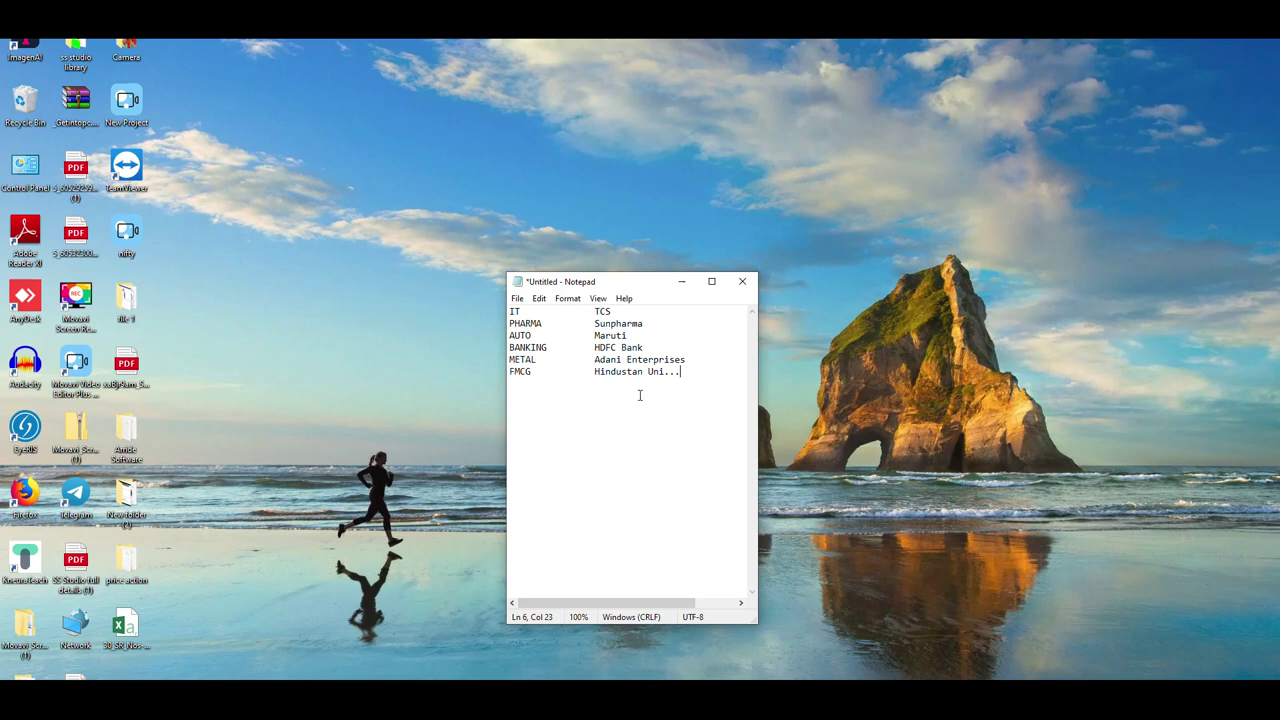
left_click_drag(595, 312, 686, 372)
left_click(690, 395)
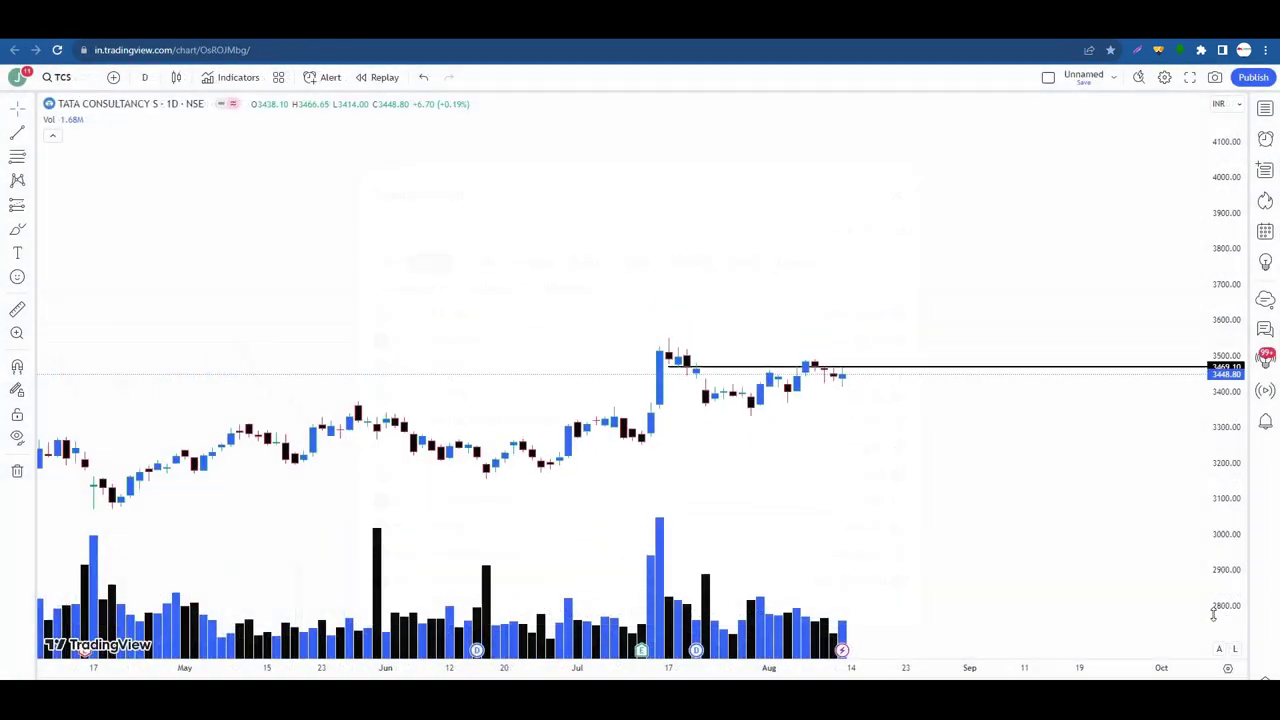
Move the horizontal ray on the TCS daily chart to just below the 9 August candle's low, at about 3423.25
scroll(763, 403, "up", 6)
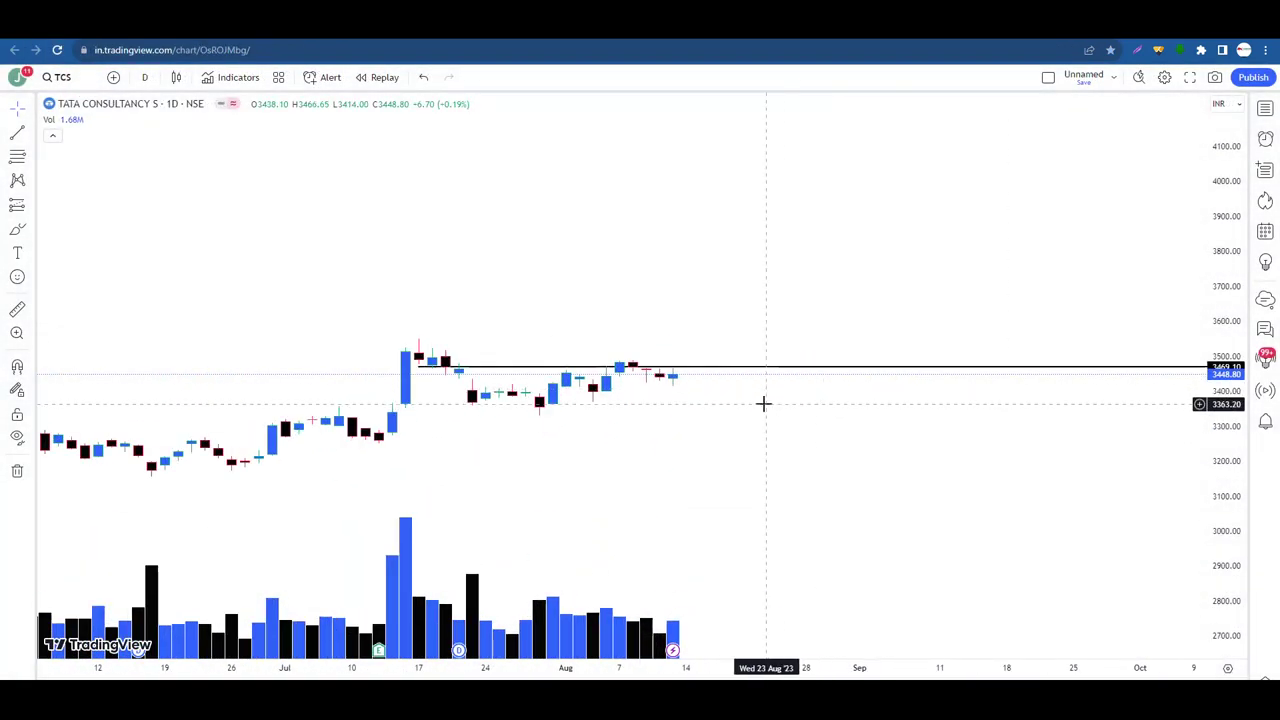
left_click_drag(686, 423, 740, 403)
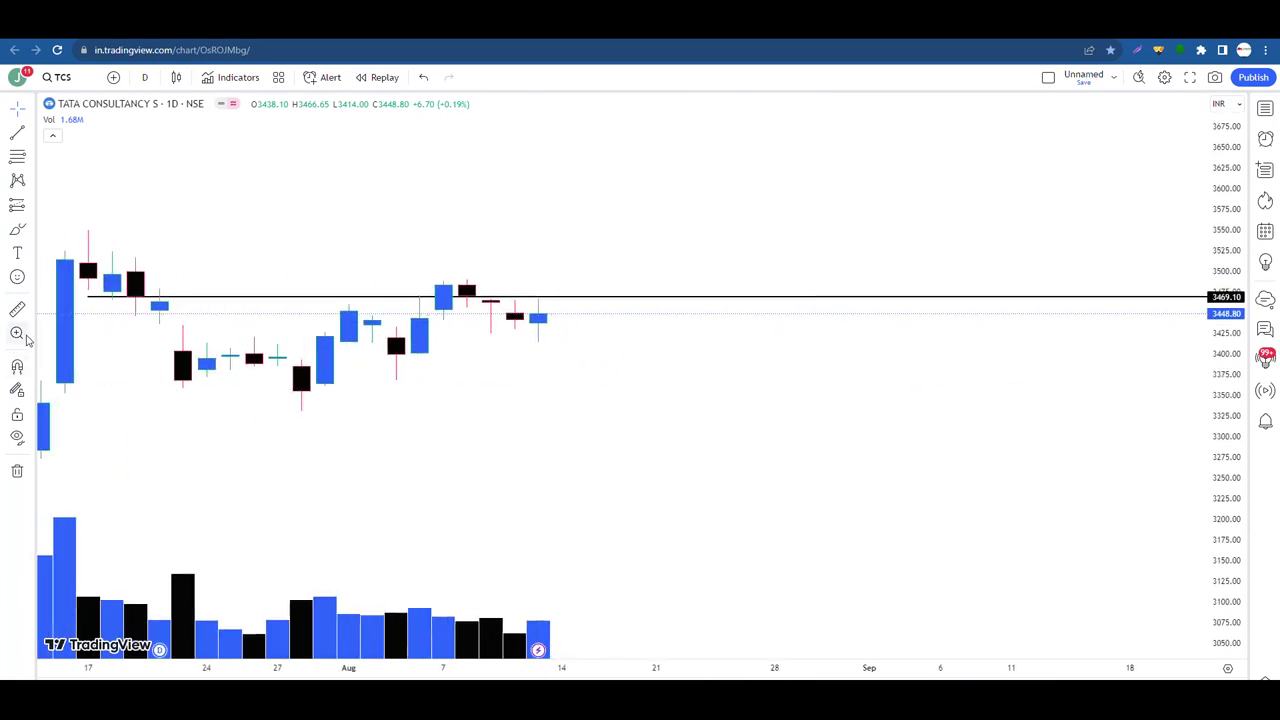
left_click_drag(88, 297, 497, 337)
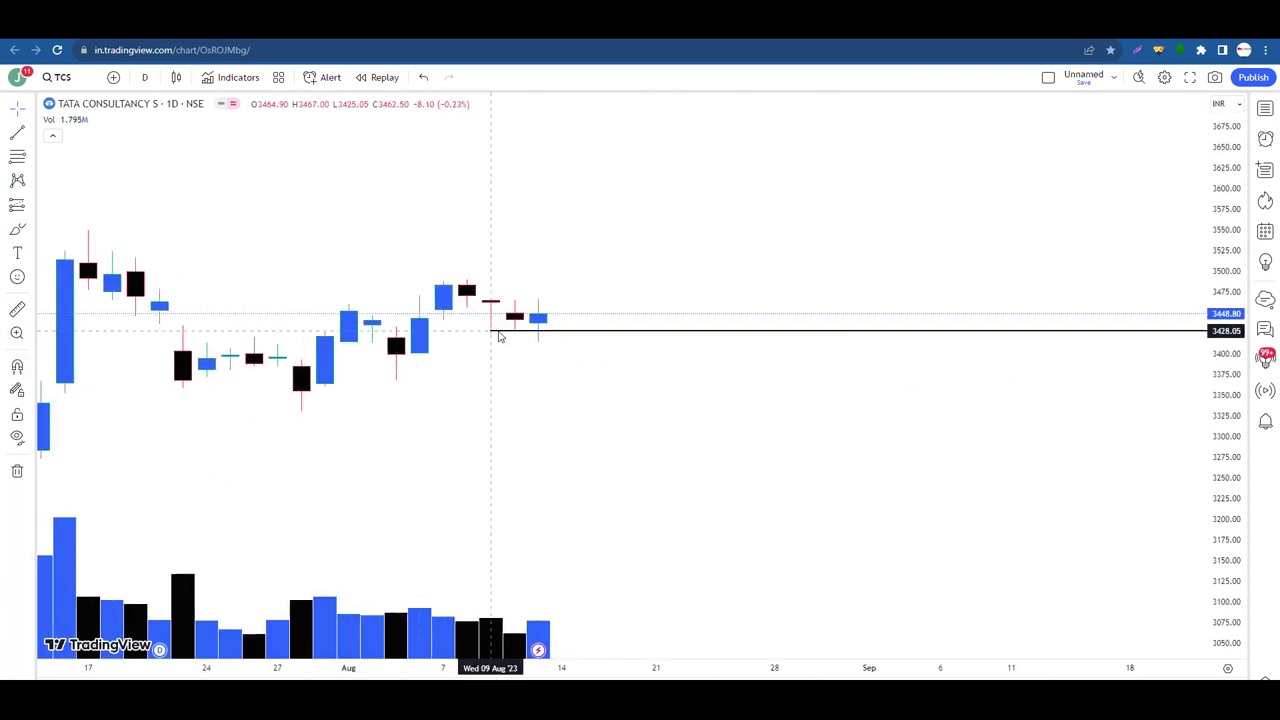
scroll(534, 506, "up", 2)
left_click_drag(400, 457, 583, 460)
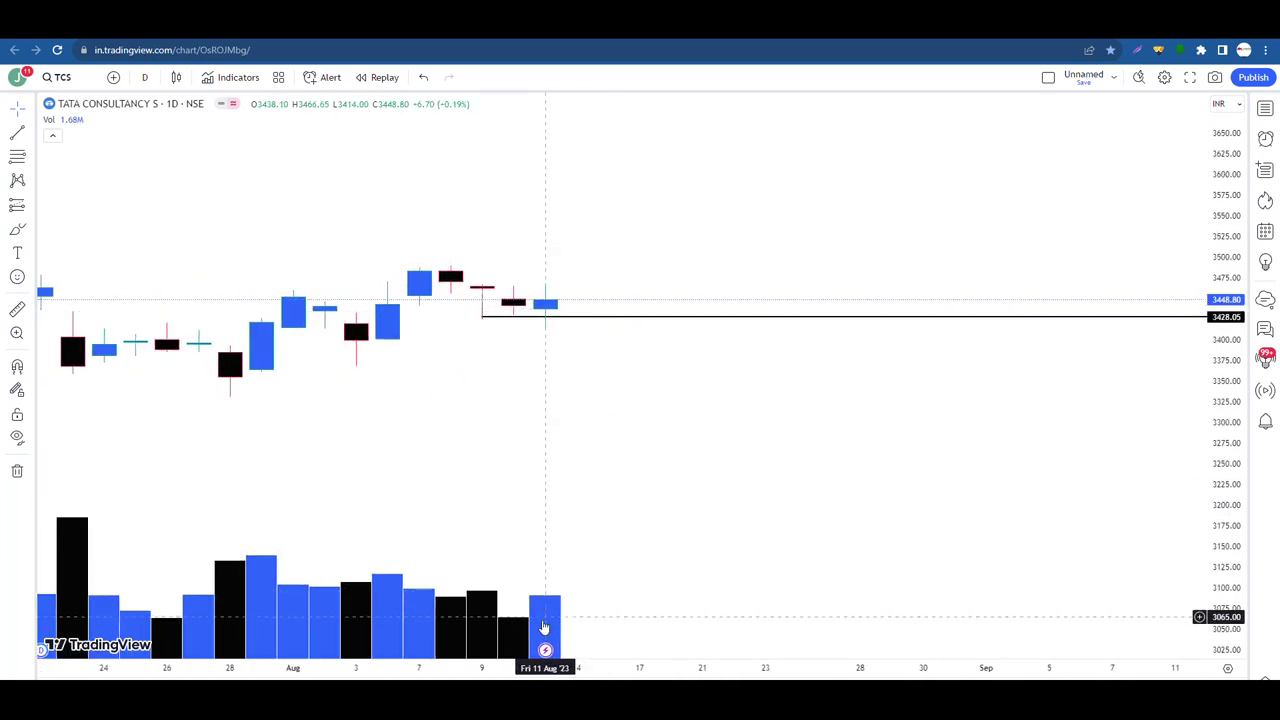
left_click(483, 318)
left_click_drag(483, 318, 483, 321)
left_click(504, 387)
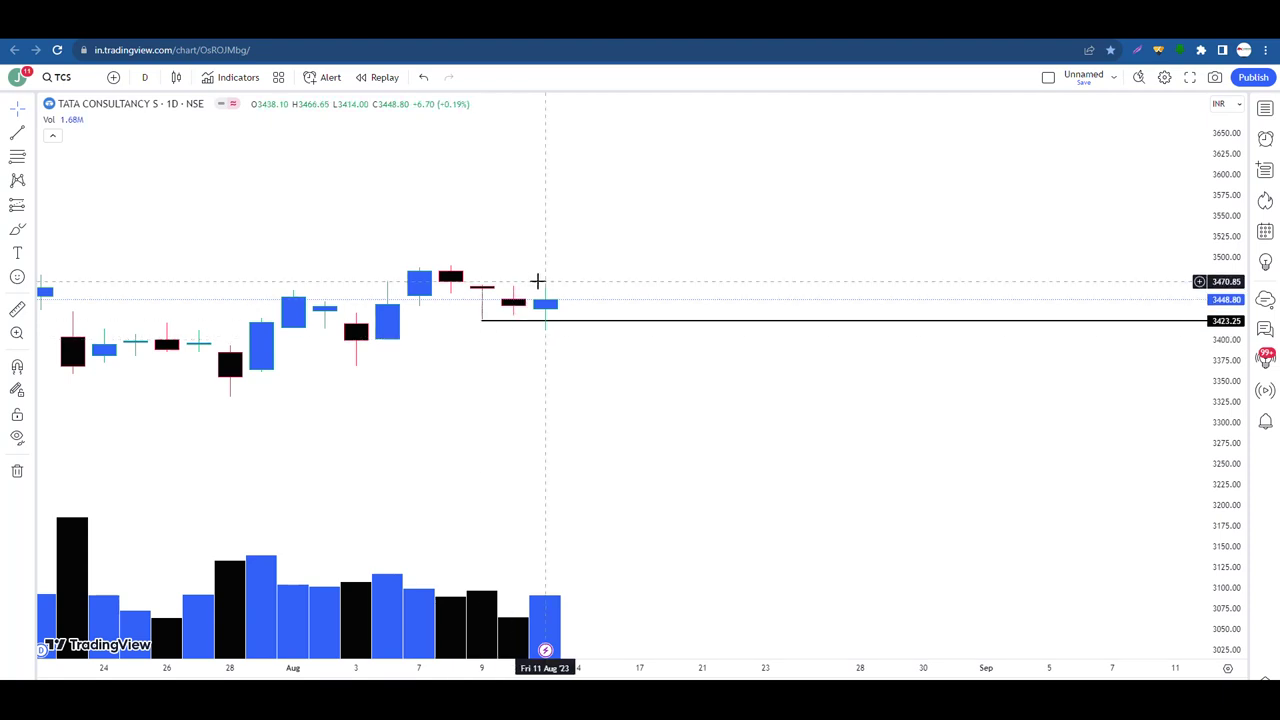
Move the horizontal ray on the TCS daily chart up to the 7 and 8 August highs, at about 3489.40
scroll(663, 474, "up", 3)
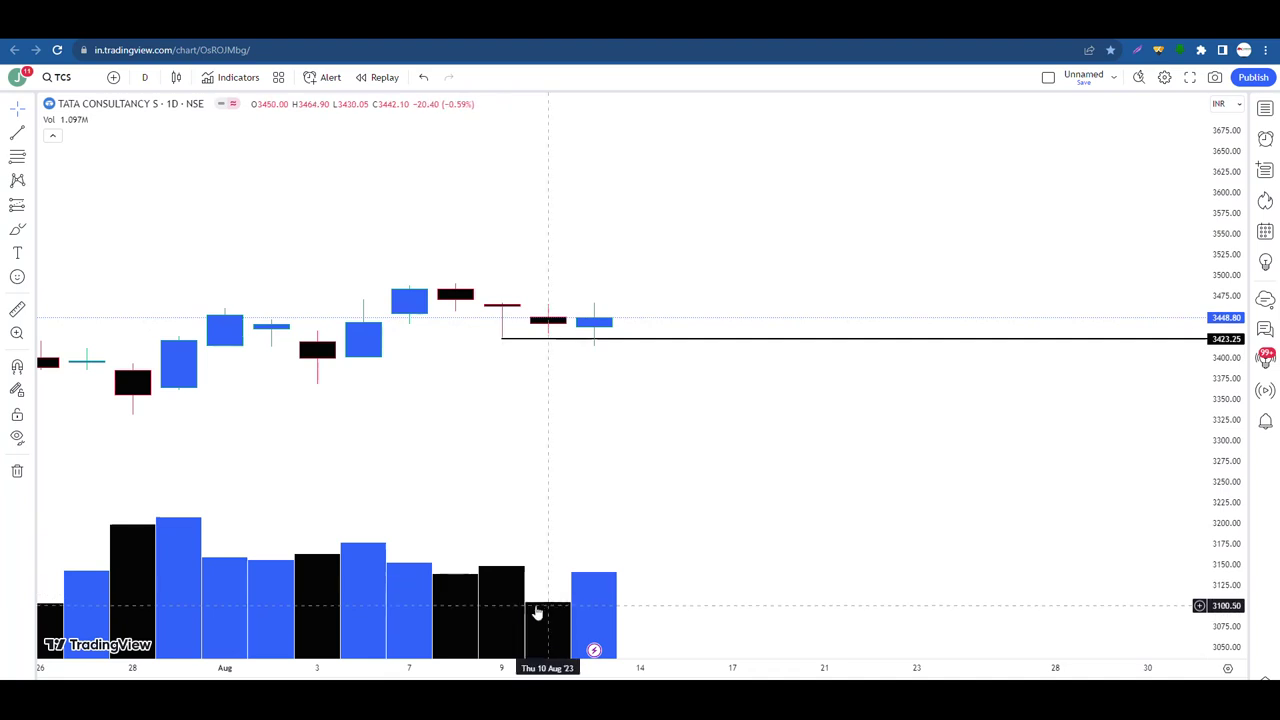
scroll(621, 494, "left", 2)
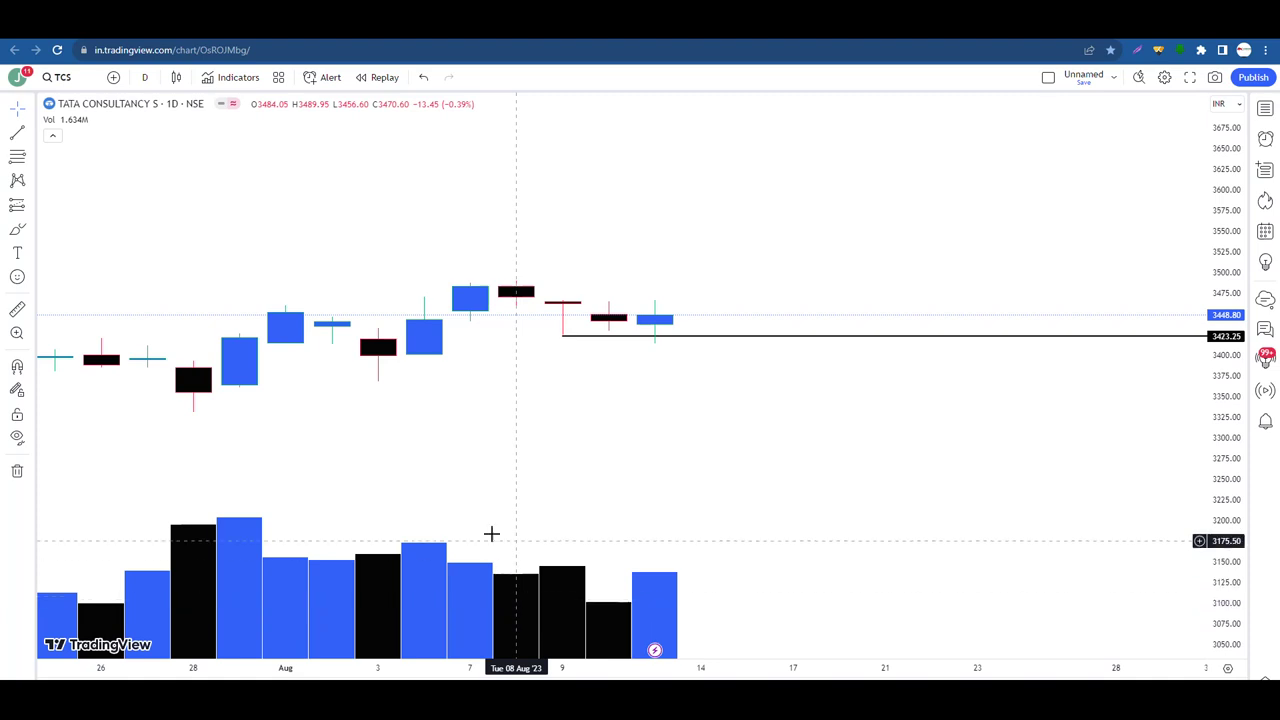
scroll(523, 534, "left", 1)
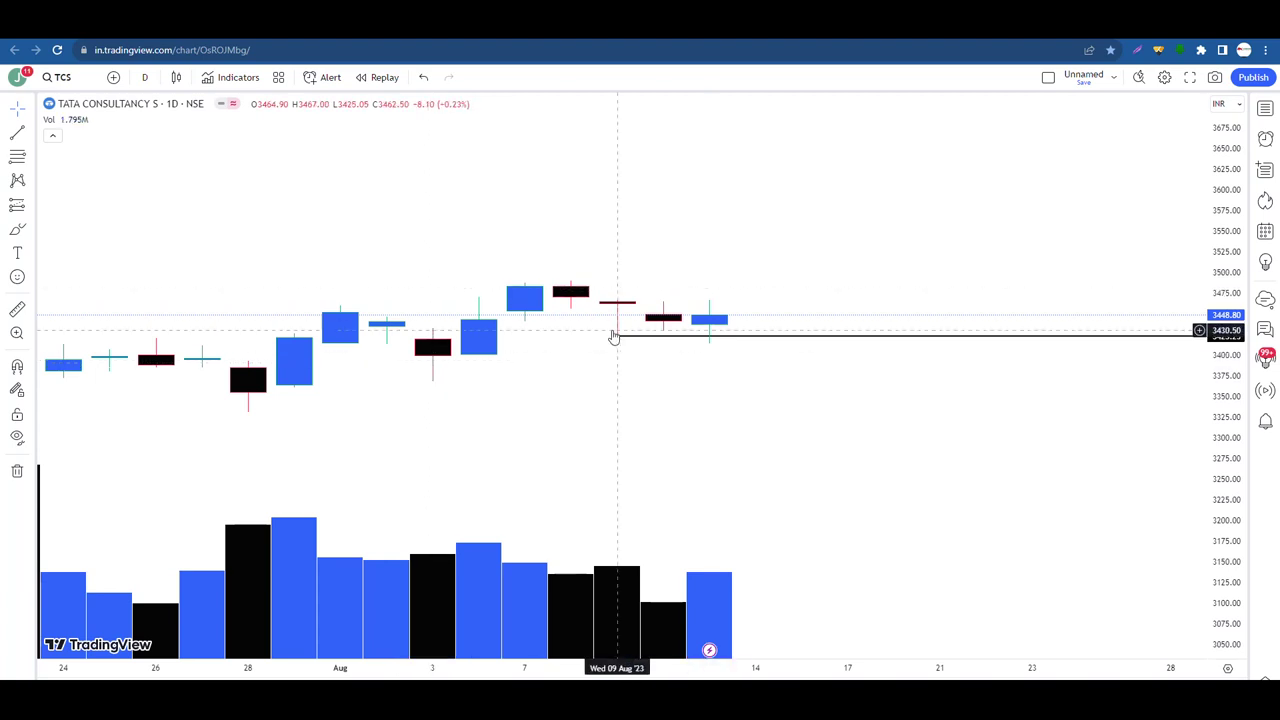
left_click_drag(615, 334, 432, 281)
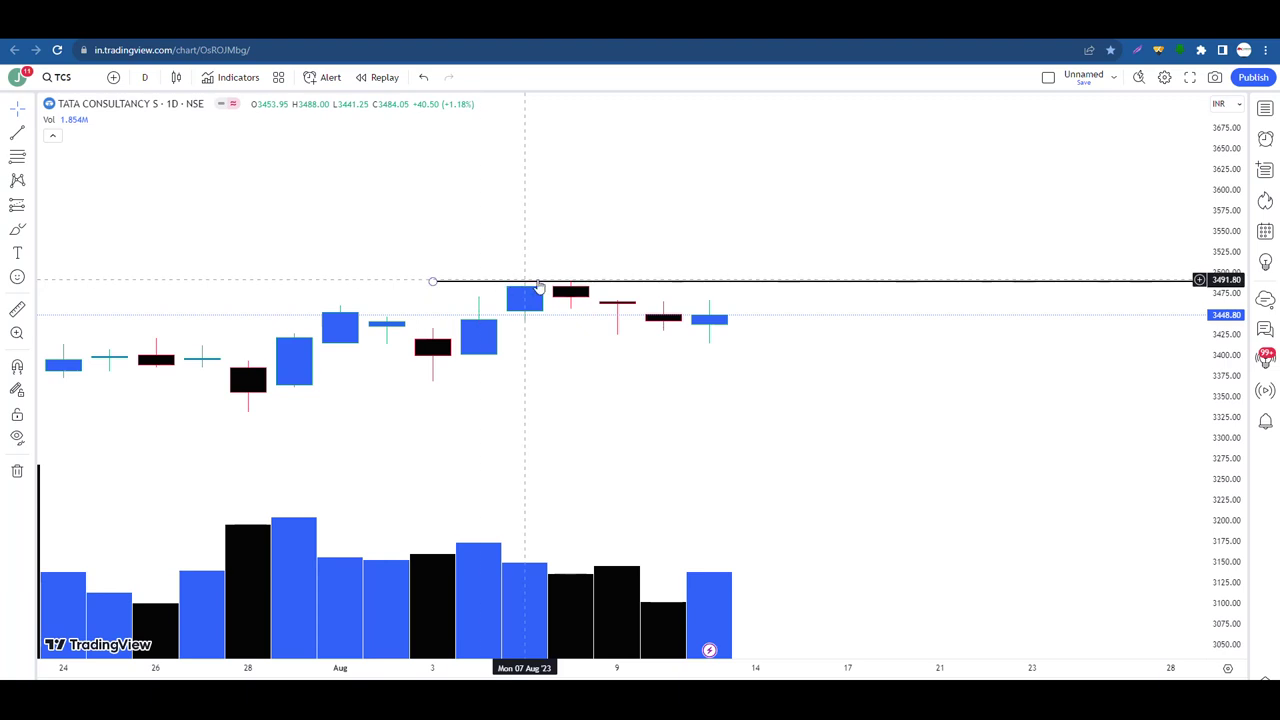
Draw a horizontal support line below the 9 August candle's low on the TCS daily chart, at about 3422.40
left_click(24, 134)
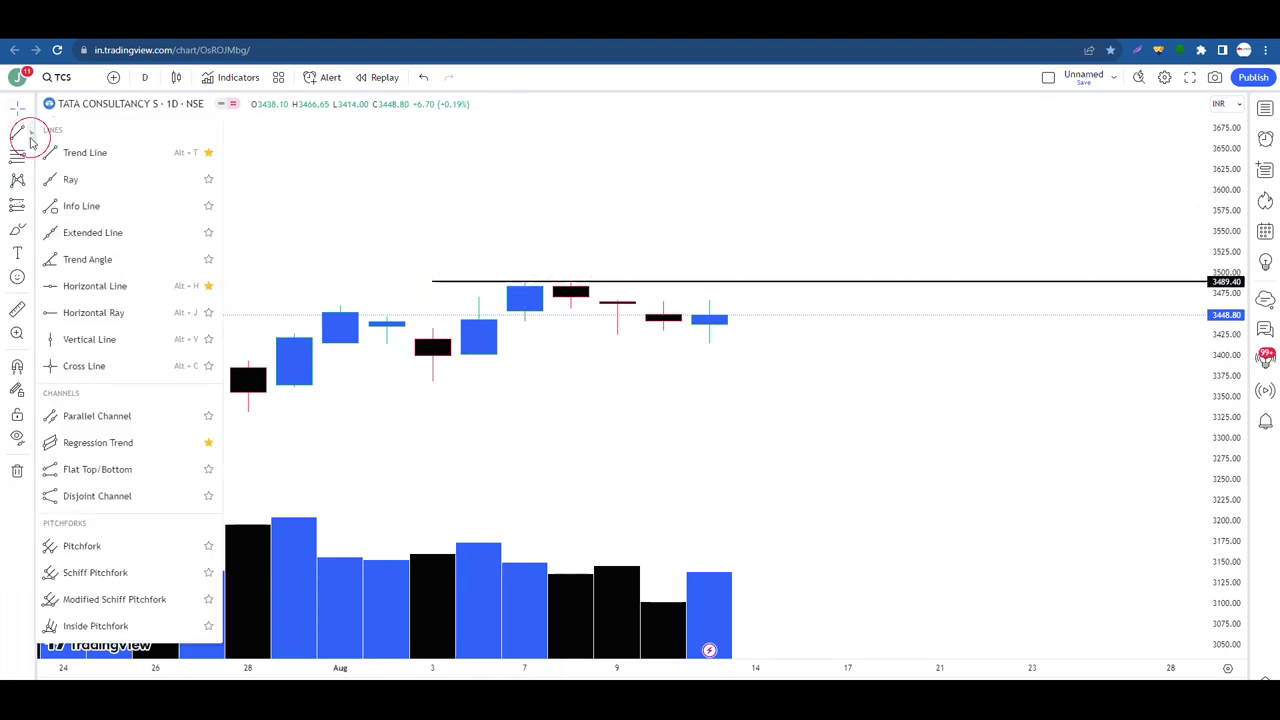
left_click(100, 284)
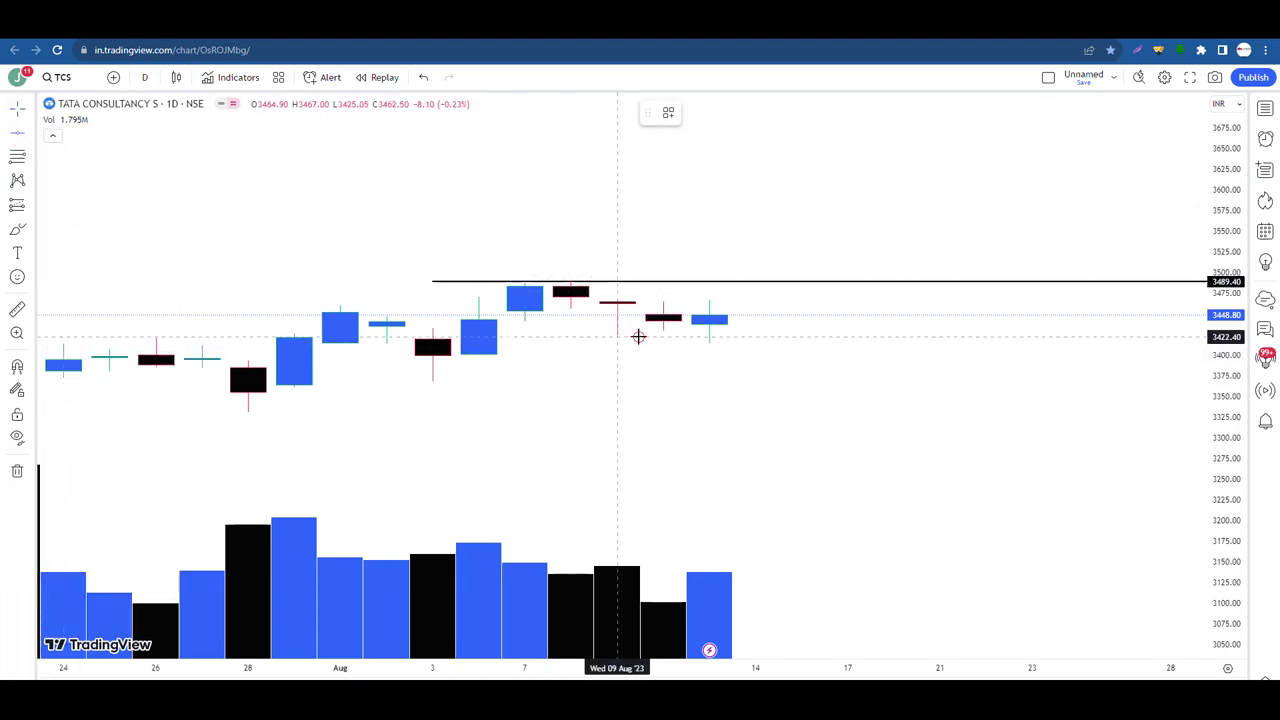
left_click(637, 334)
scroll(660, 463, "up", 3)
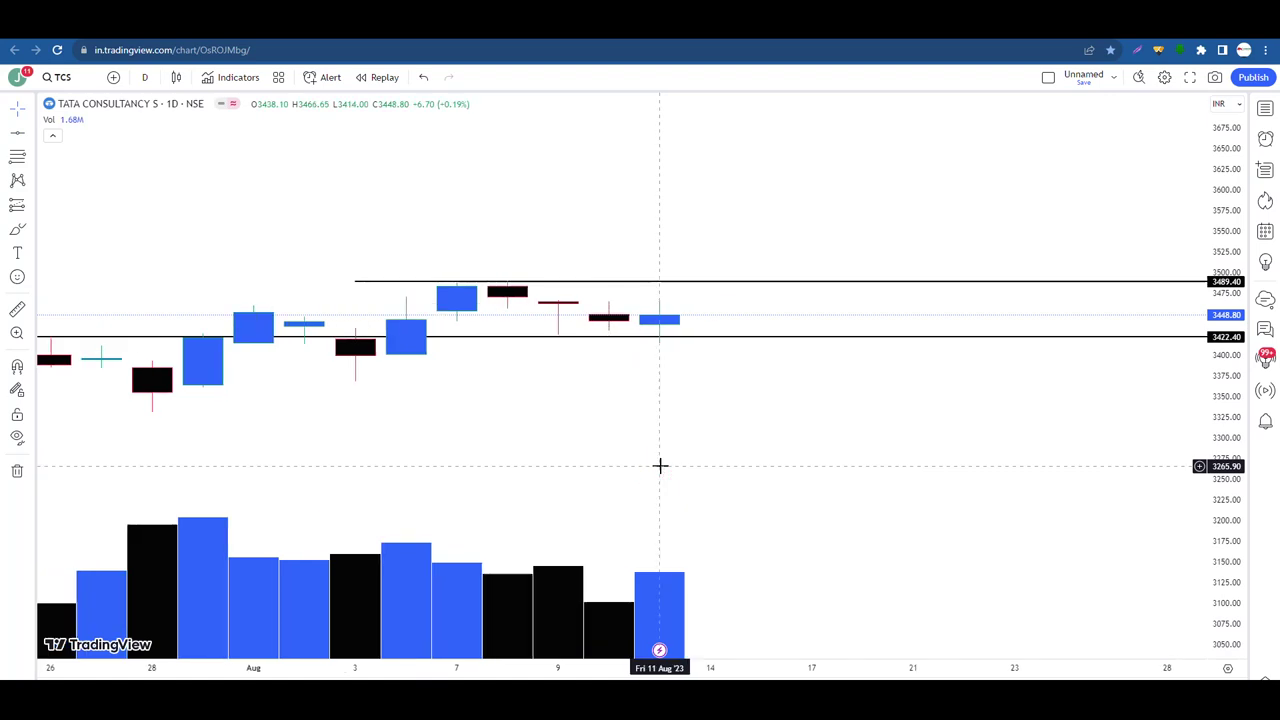
Switch the TCS chart to the 5-minute timeframe and frame the 11 August candles around the support line
left_click(144, 77)
left_click(146, 278)
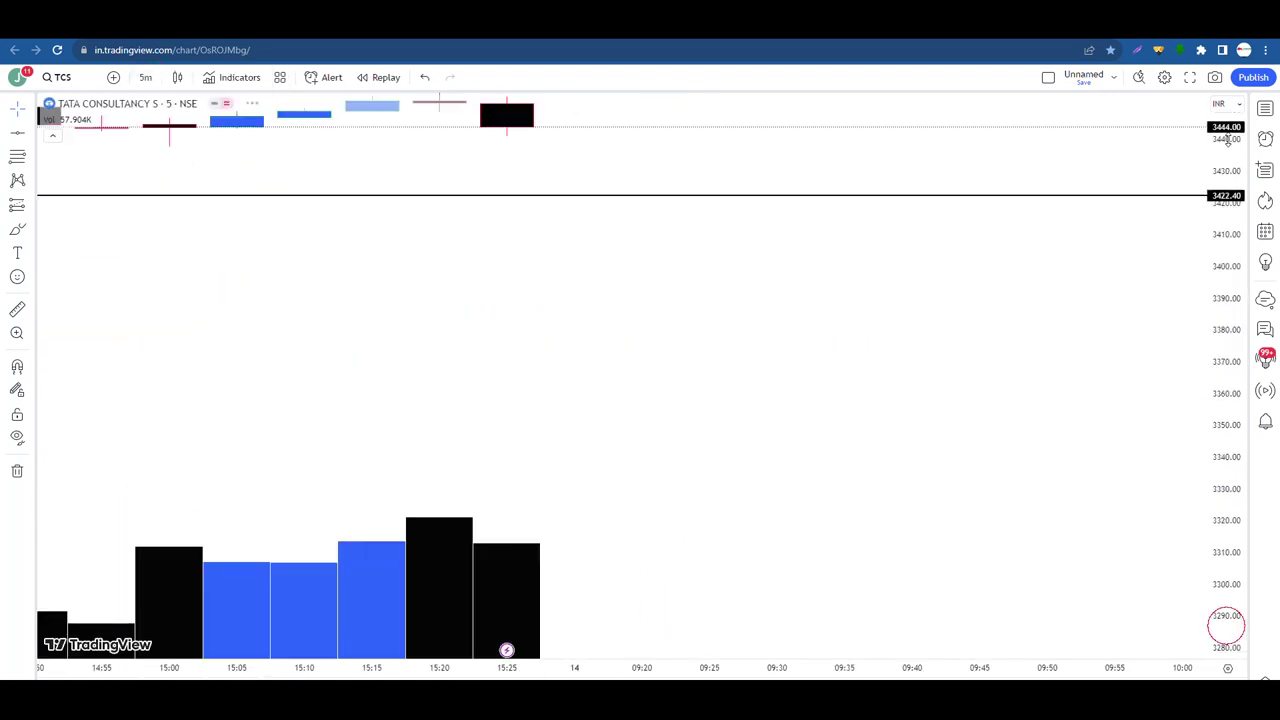
scroll(757, 480, "down", 3)
scroll(655, 492, "down", 2)
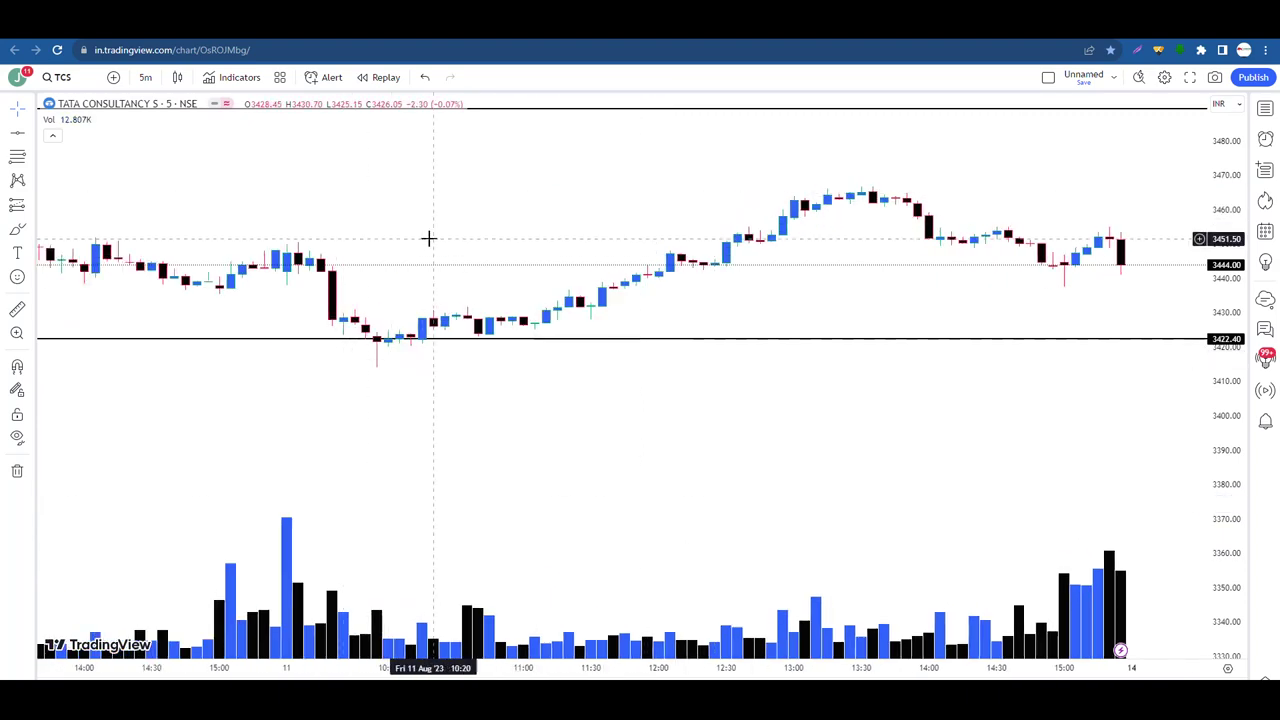
left_click(293, 145)
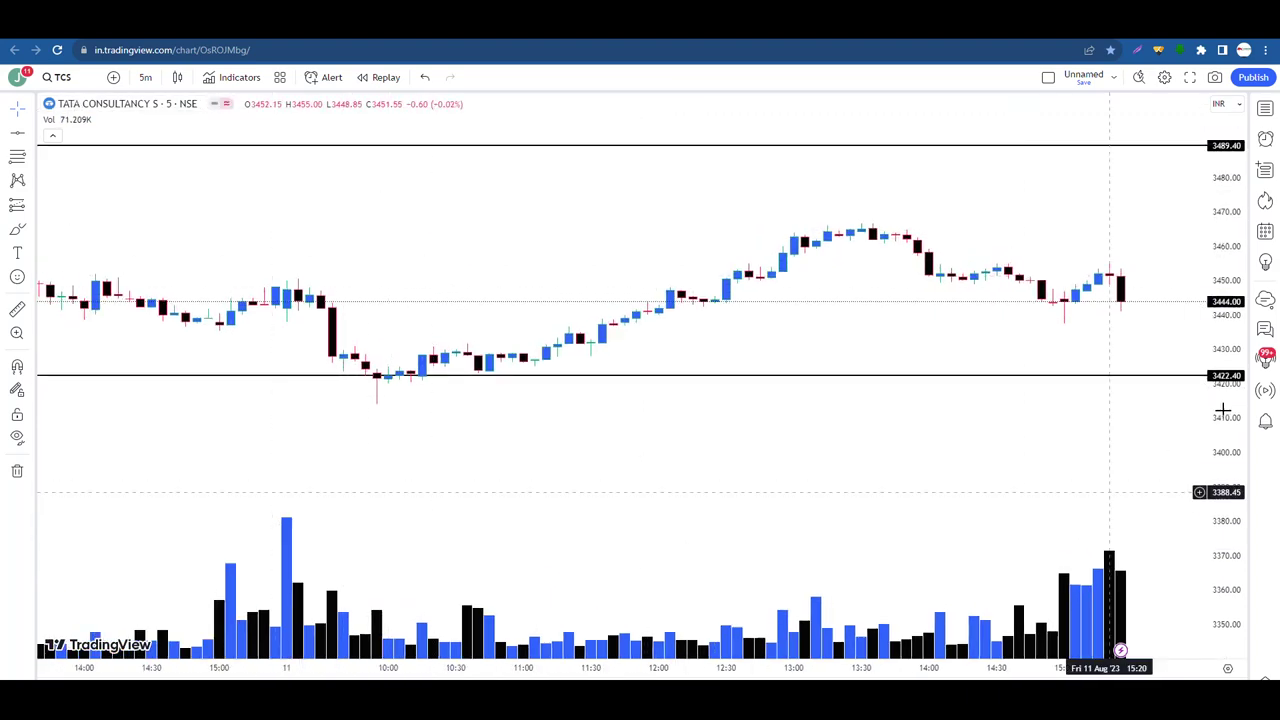
scroll(838, 488, "up", 1)
scroll(838, 488, "up", 2)
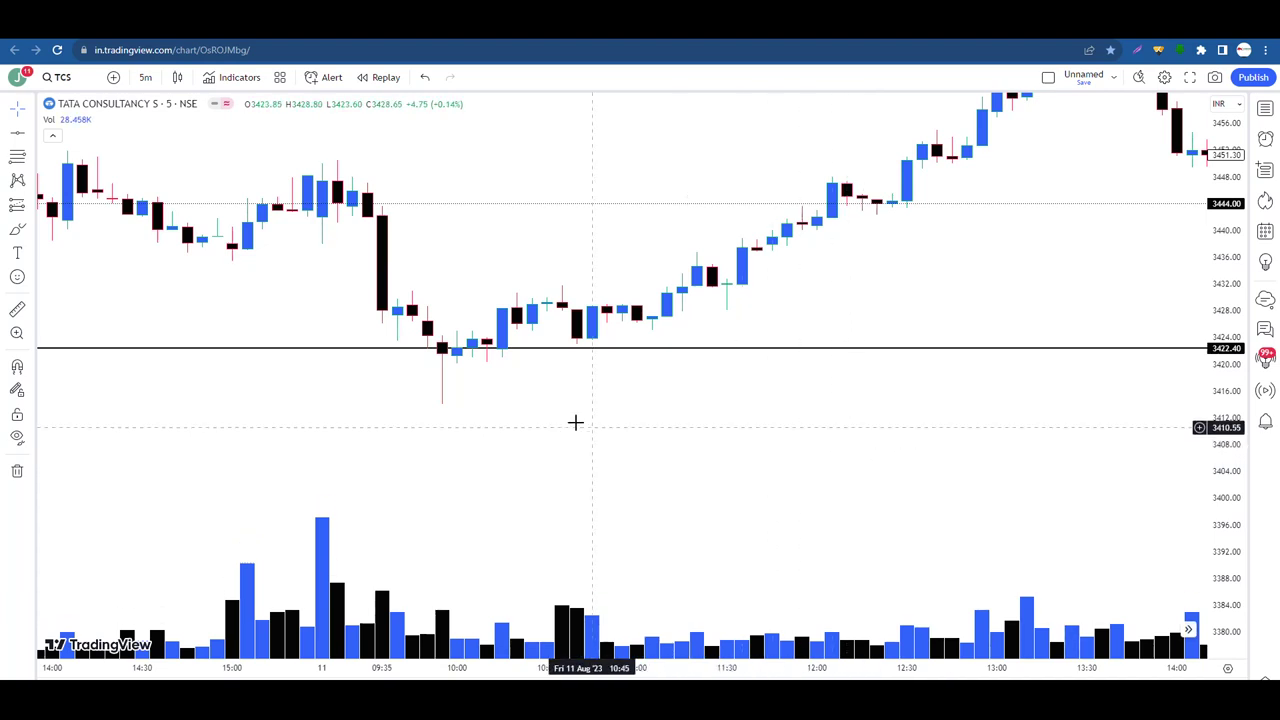
Turn on magnet snapping and place a horizontal ray at the high of the 11 August 10:00 candle, at 3425.00
left_click(31, 131)
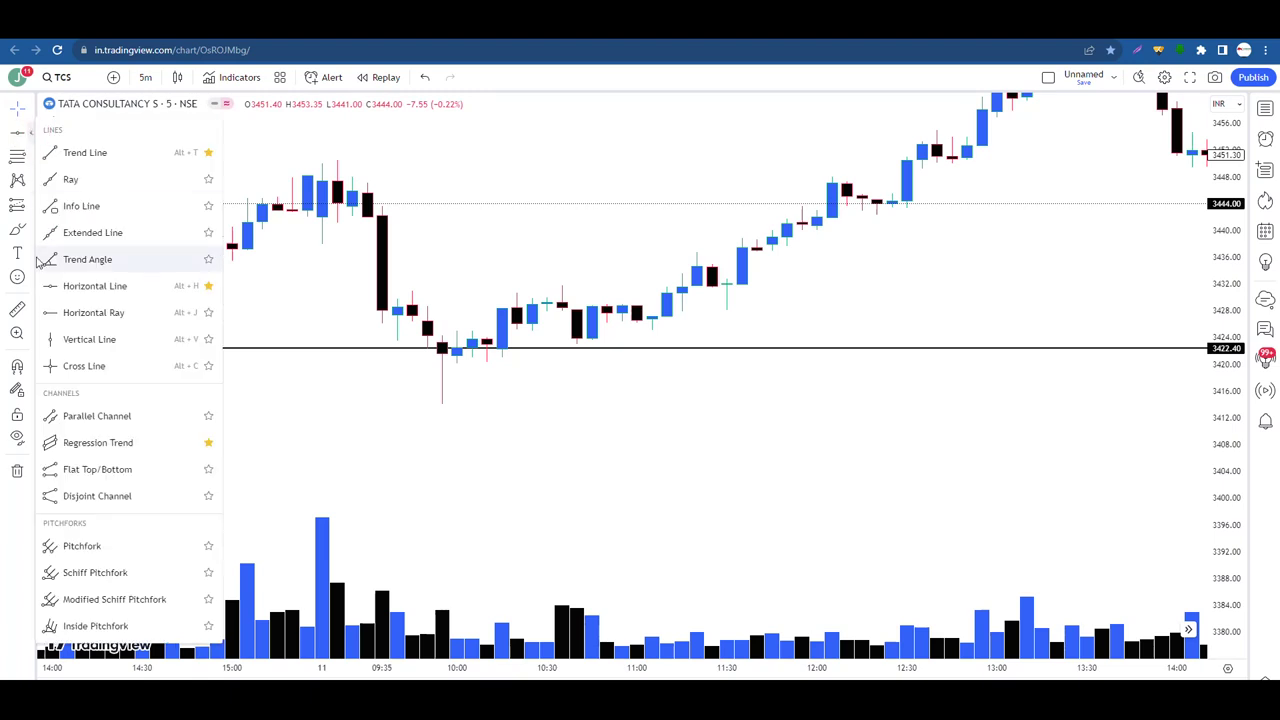
left_click(48, 312)
left_click(17, 366)
left_click(439, 334)
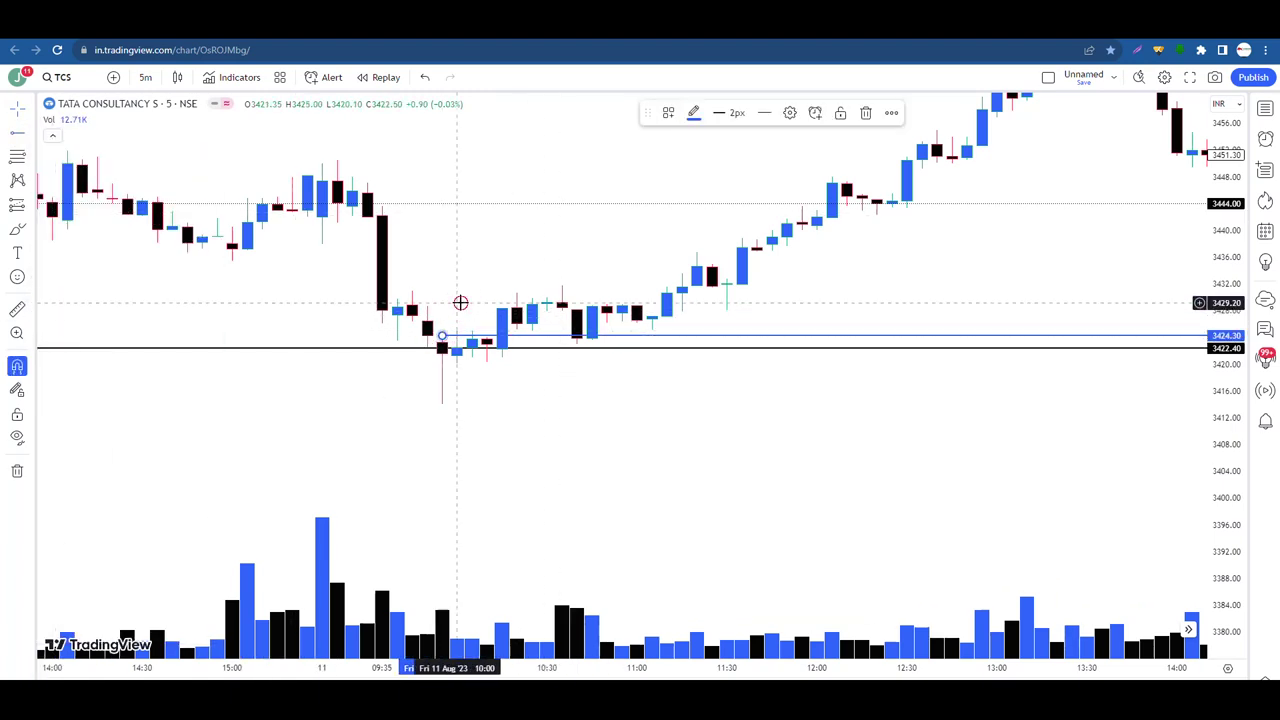
left_click_drag(441, 338, 456, 333)
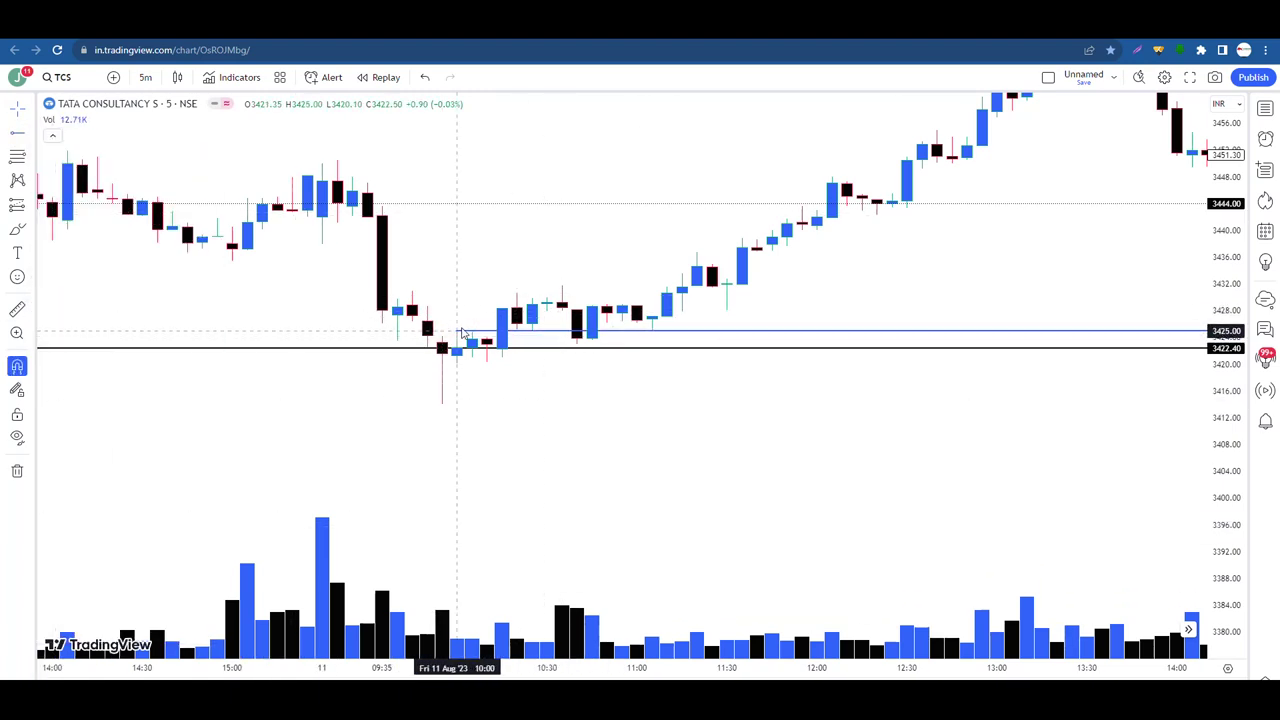
Place a second horizontal ray at the low of the 11 August 10:00 candle, at 3420.10
left_click_drag(664, 414, 508, 414)
scroll(186, 200, "up", 2)
left_click(22, 150)
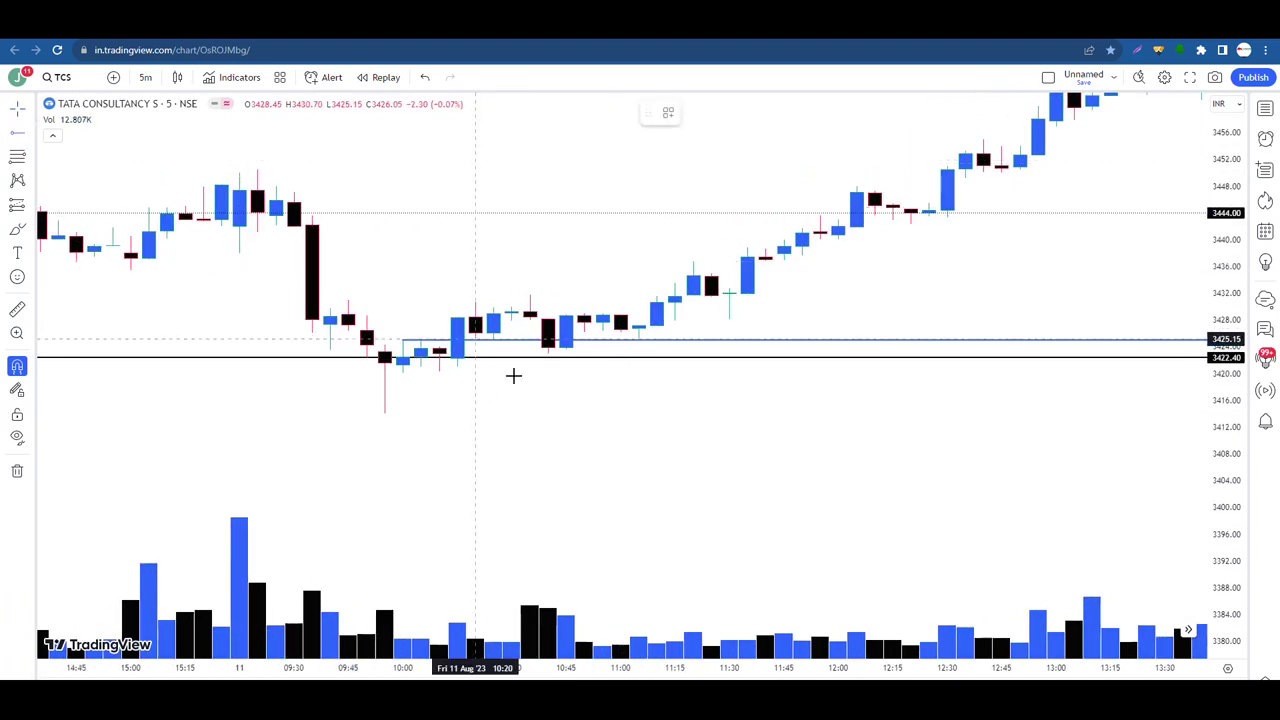
left_click(406, 374)
left_click(440, 436)
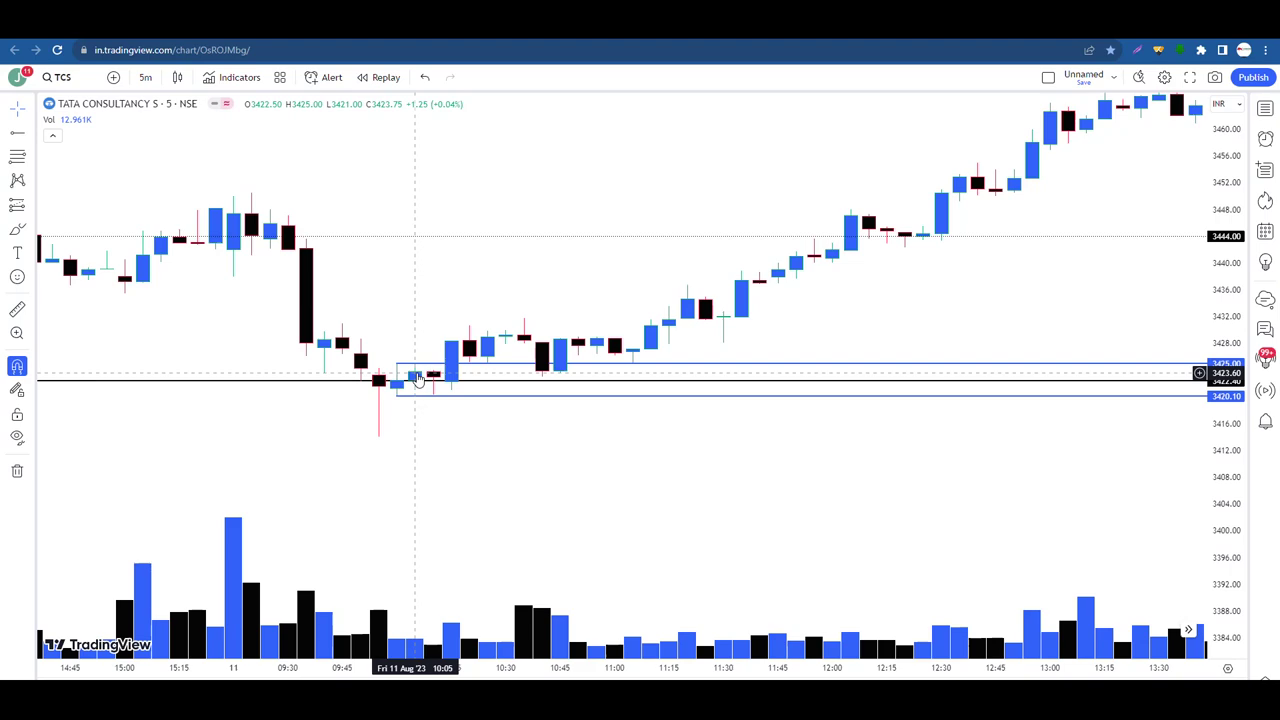
Examine the TCS 5-minute price action around the support and resistance lines and the 11 August 10:00 candle's range
left_click(337, 380)
left_click(342, 389)
scroll(340, 375, "down", 10)
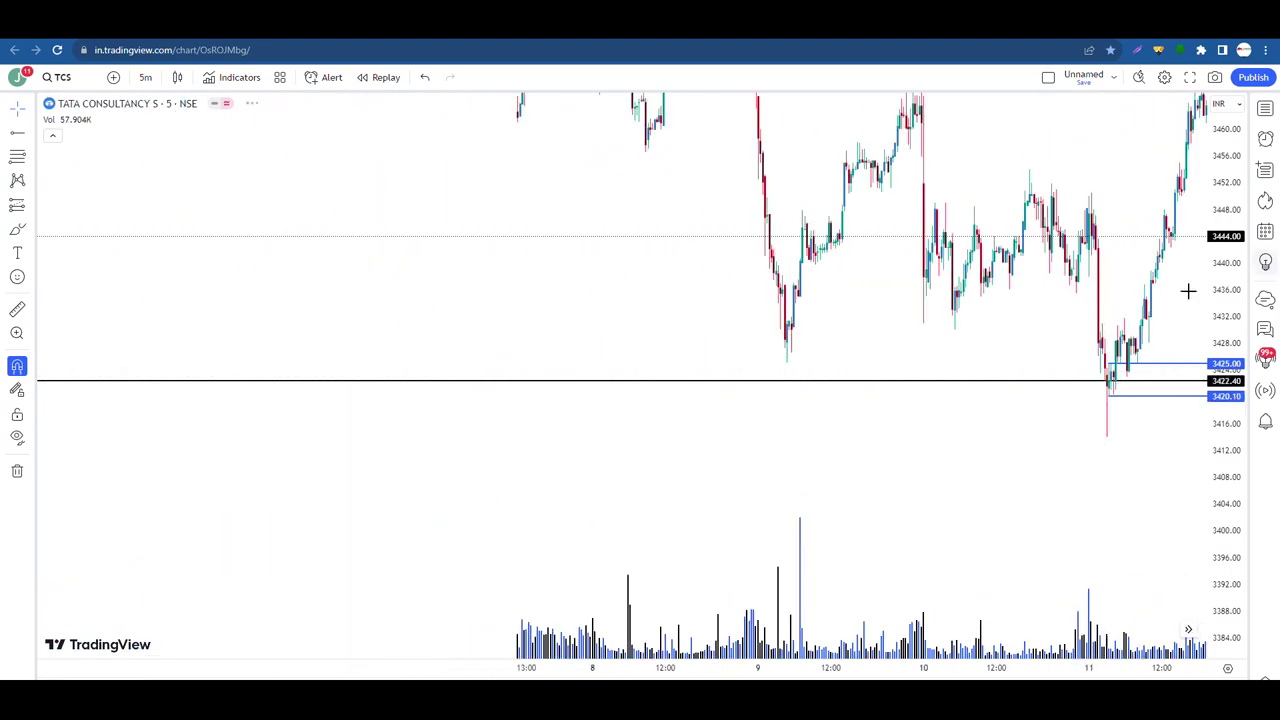
scroll(837, 386, "up", 3)
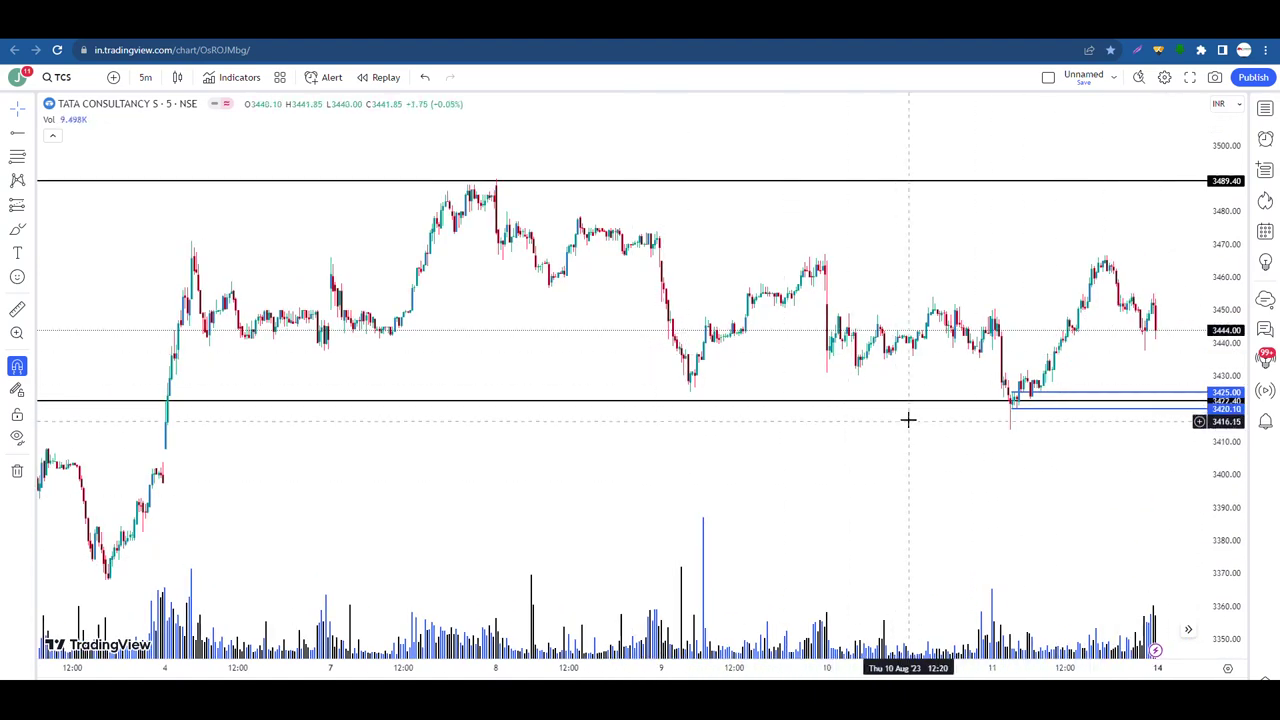
scroll(926, 422, "up", 2)
scroll(1029, 305, "up", 3)
scroll(1029, 305, "up", 2)
scroll(729, 351, "left", 3)
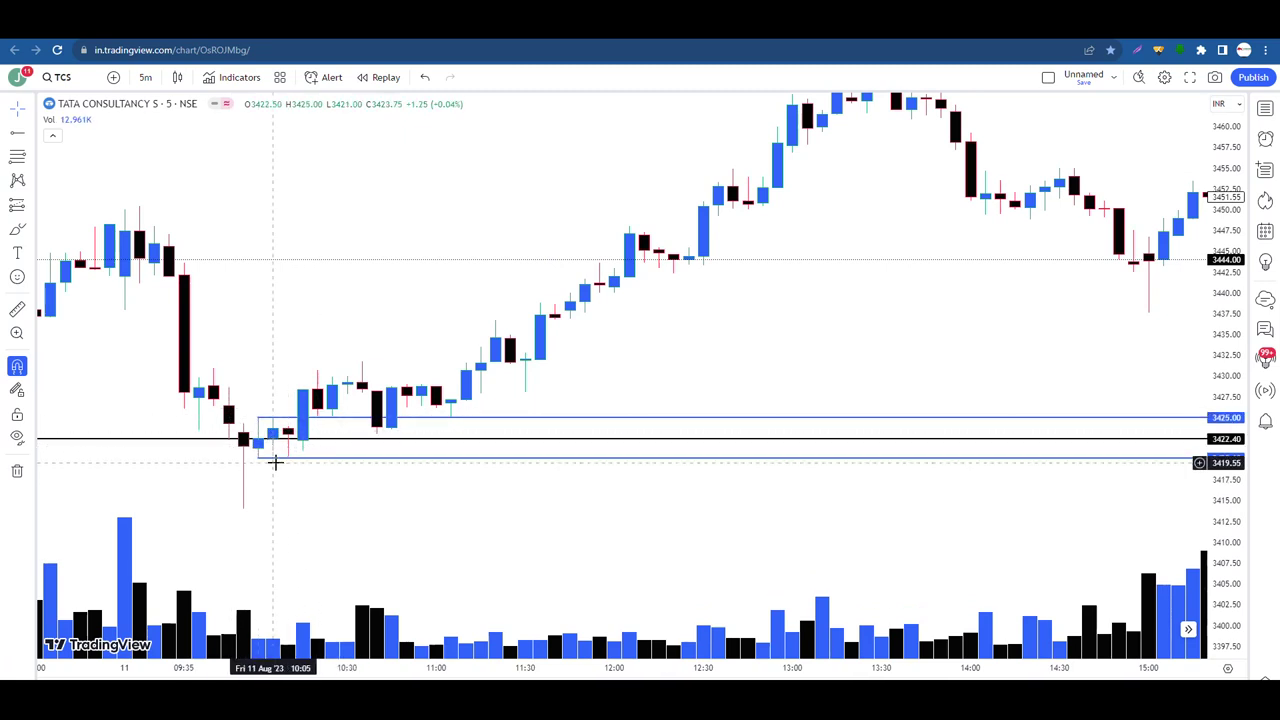
scroll(335, 452, "left", 2)
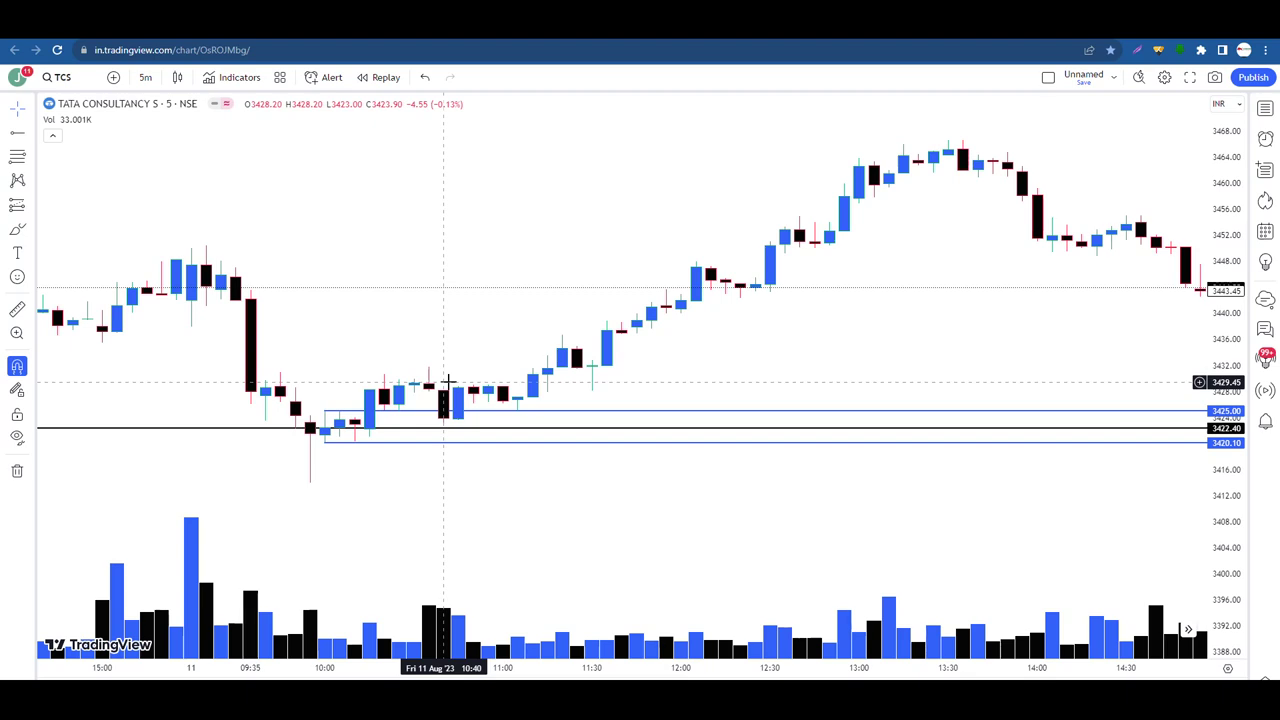
Search for the Sun Pharmaceutical symbol and load its NSE stock chart
left_click(58, 80)
type("SUNPH")
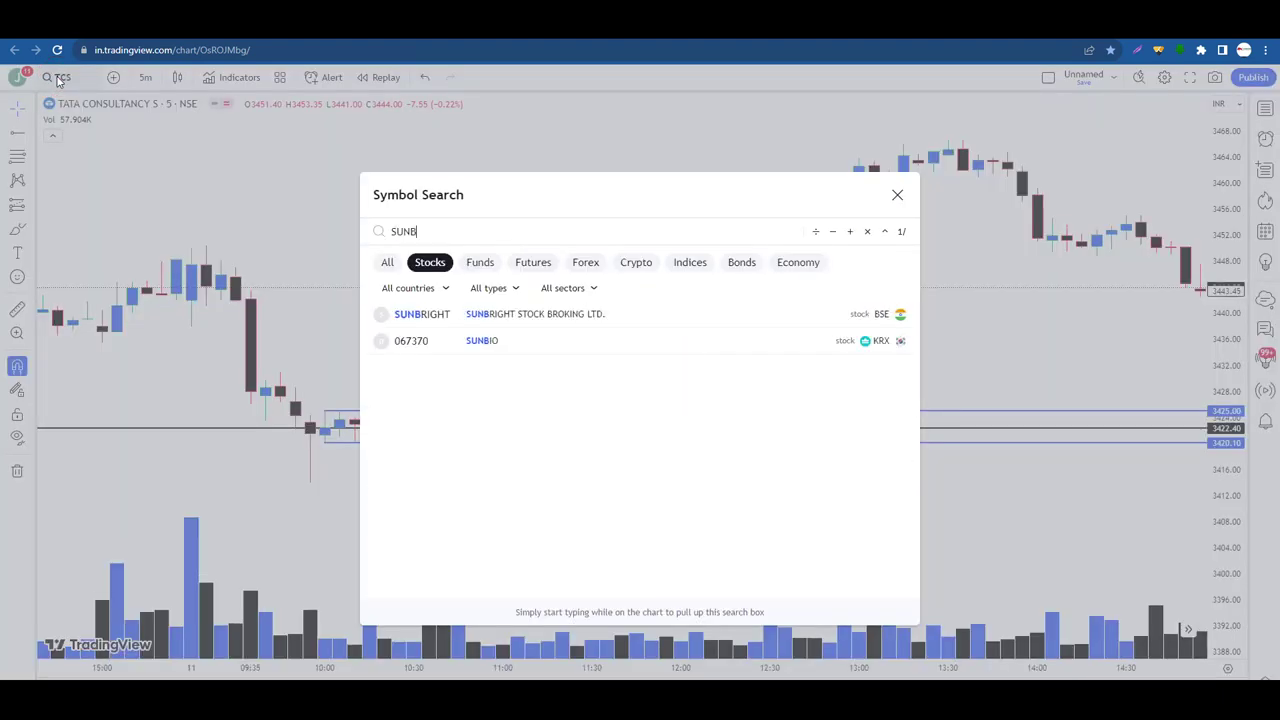
left_click(586, 340)
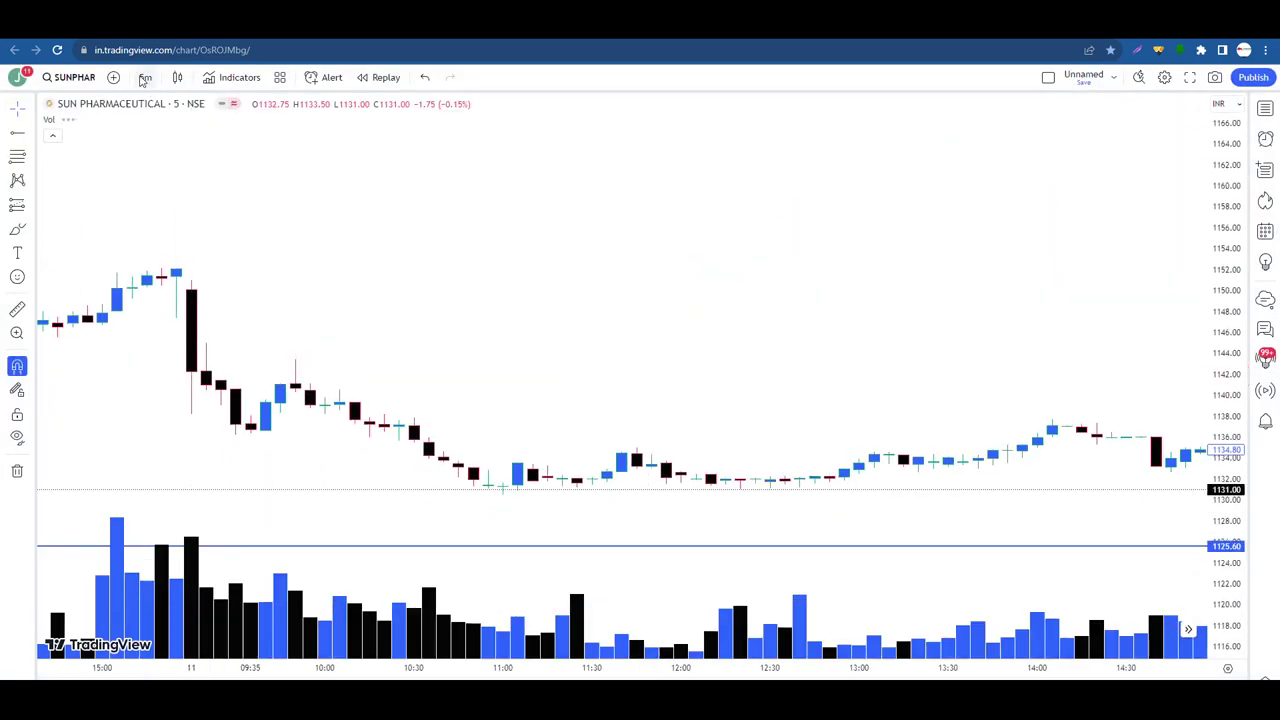
Switch the Sun Pharmaceutical chart to the daily timeframe and bring the latest August candles into view
left_click(145, 77)
left_click(158, 490)
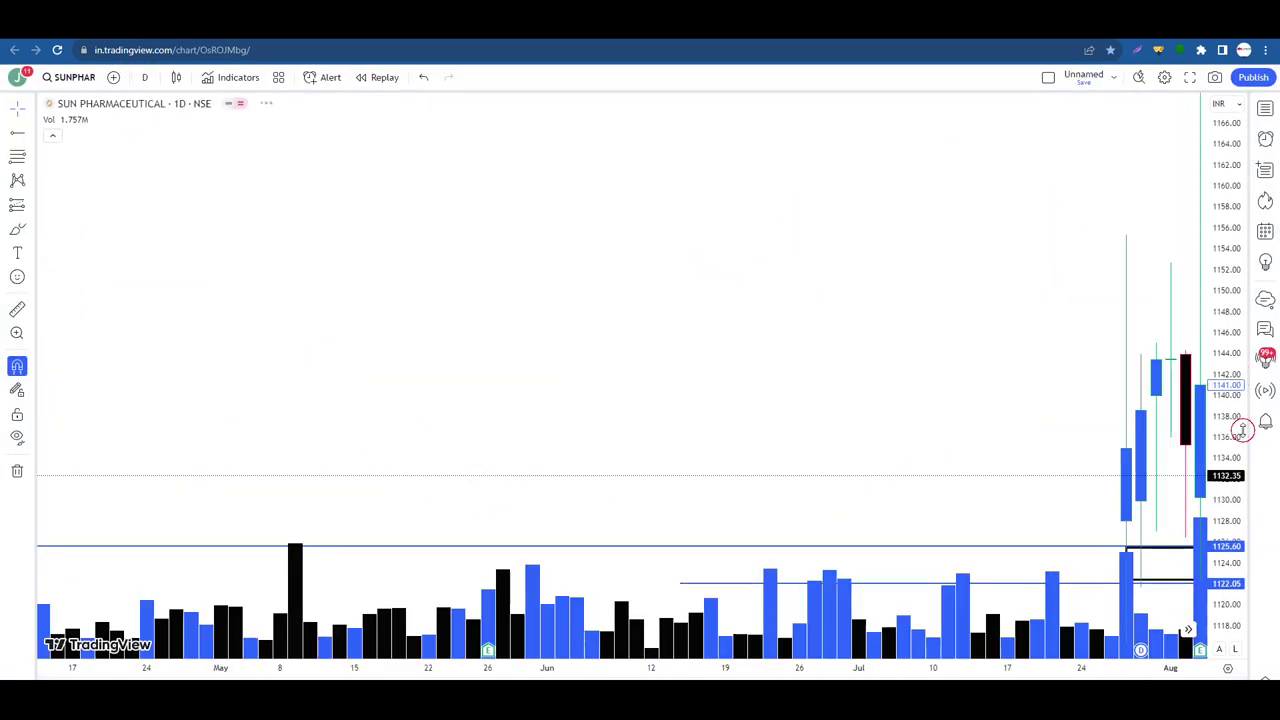
left_click(1188, 630)
scroll(1089, 569, "up", 5)
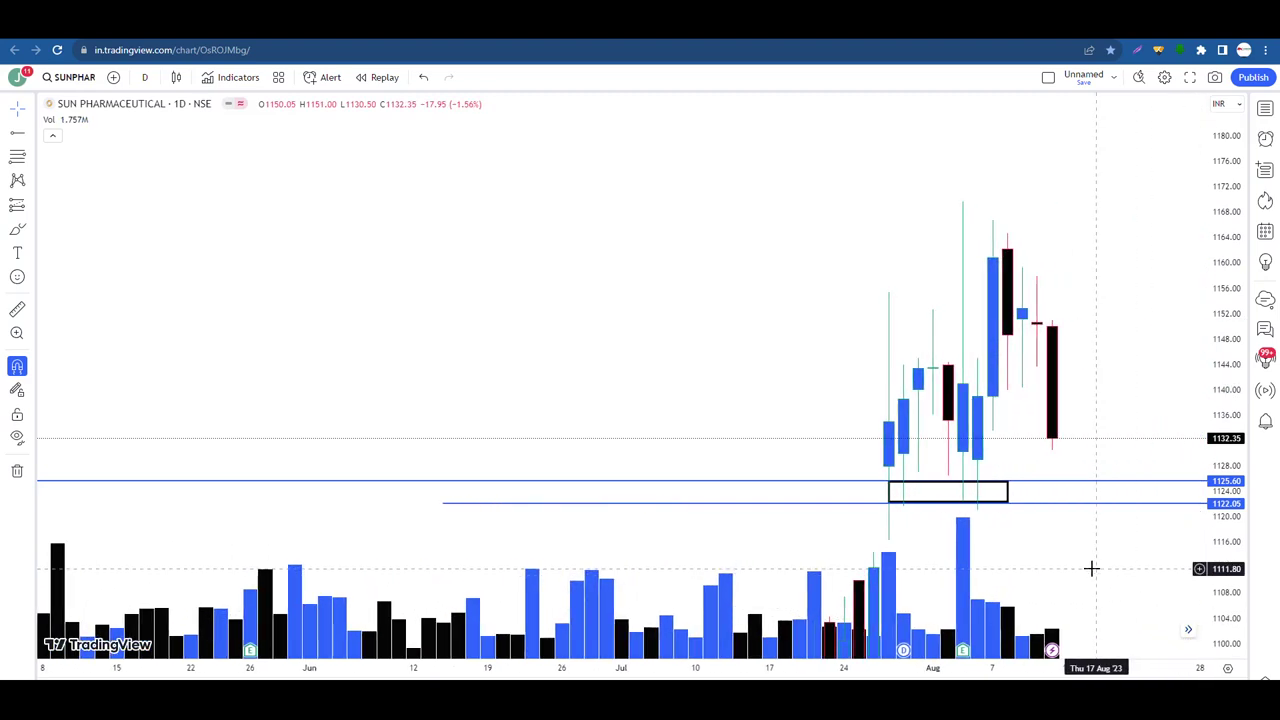
Extend the support zone rectangle between the 1122.05 and 1125.60 lines so that its end reaches 16 August
double_click(1223, 471)
scroll(1026, 503, "up", 3)
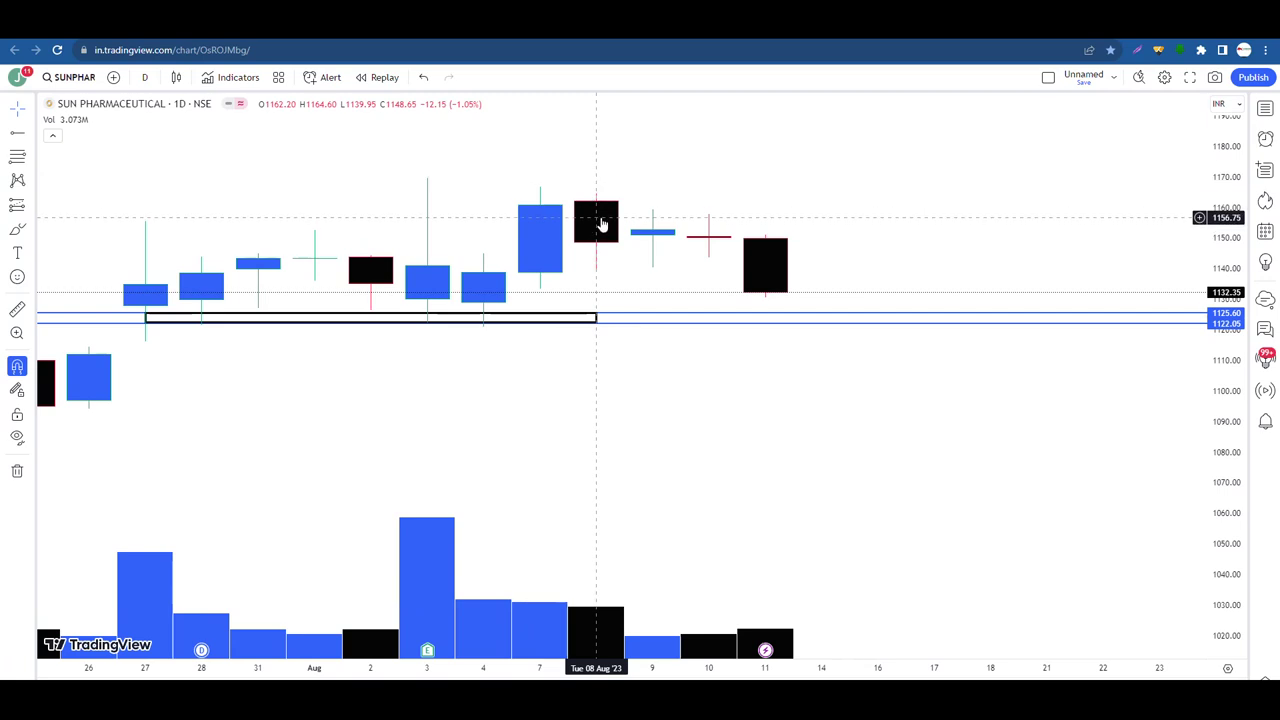
scroll(600, 222, "left", 4)
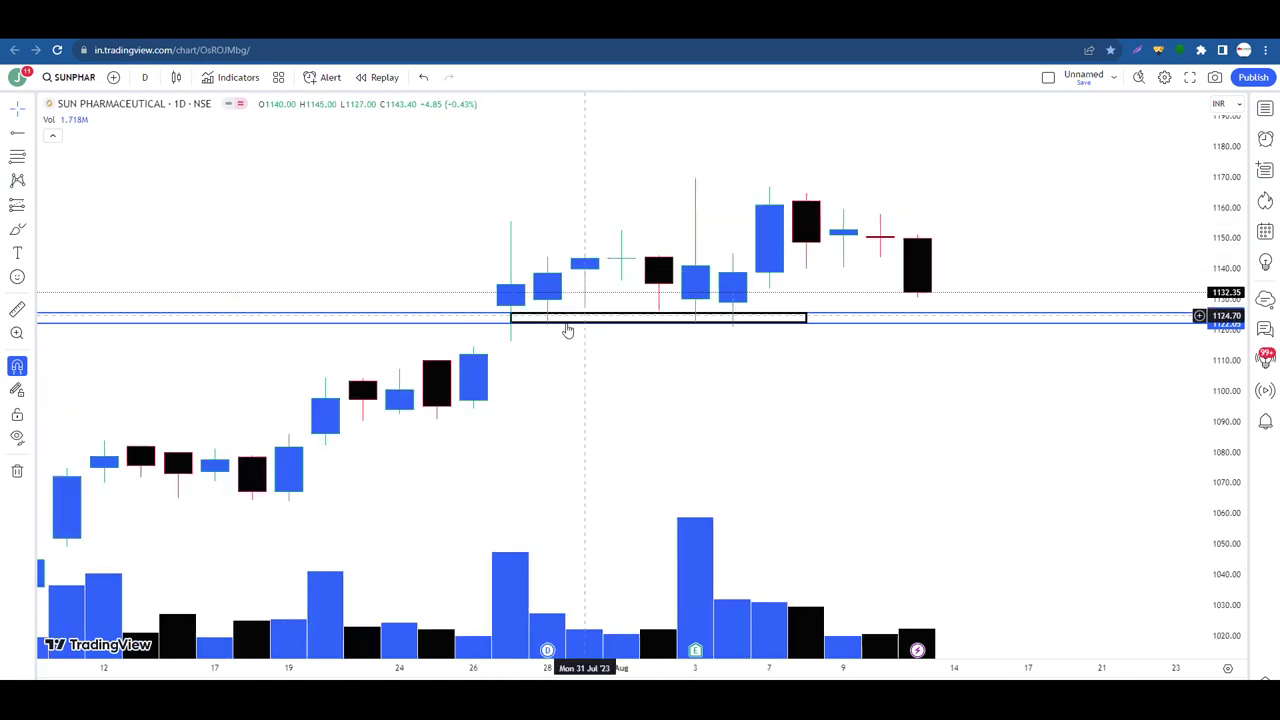
left_click_drag(647, 411, 751, 373)
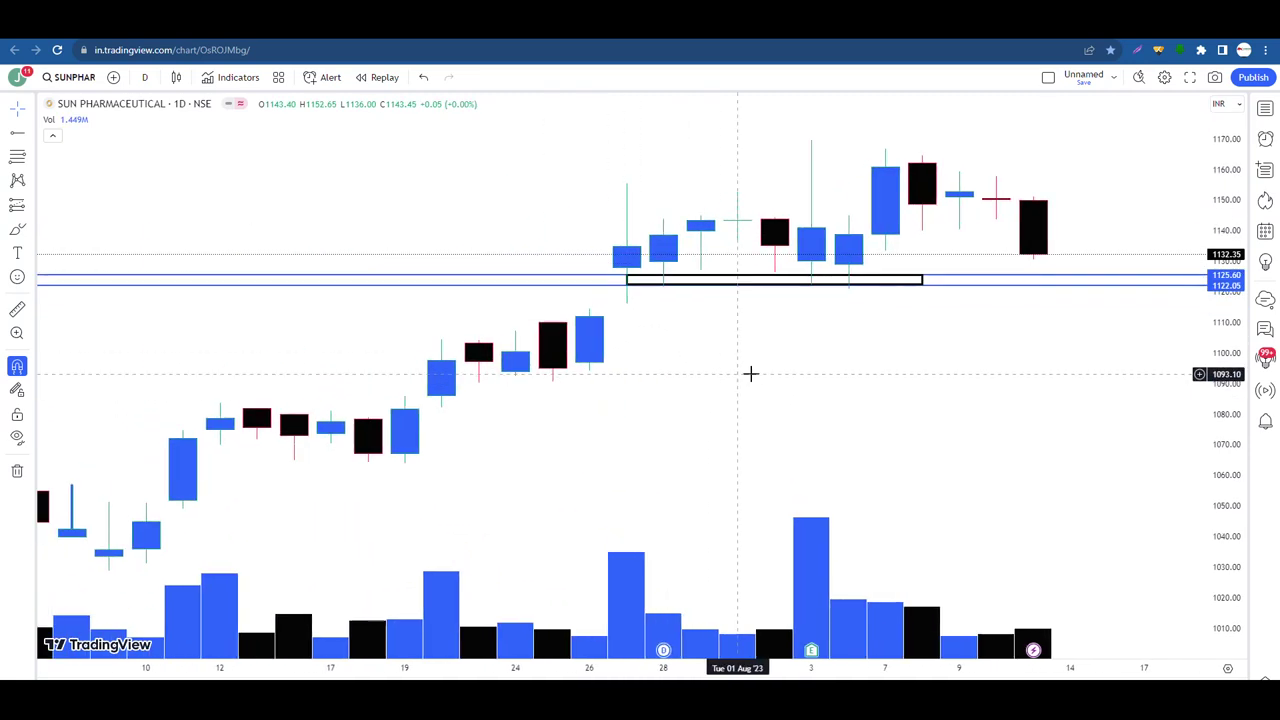
left_click_drag(829, 349, 716, 413)
left_click(606, 340)
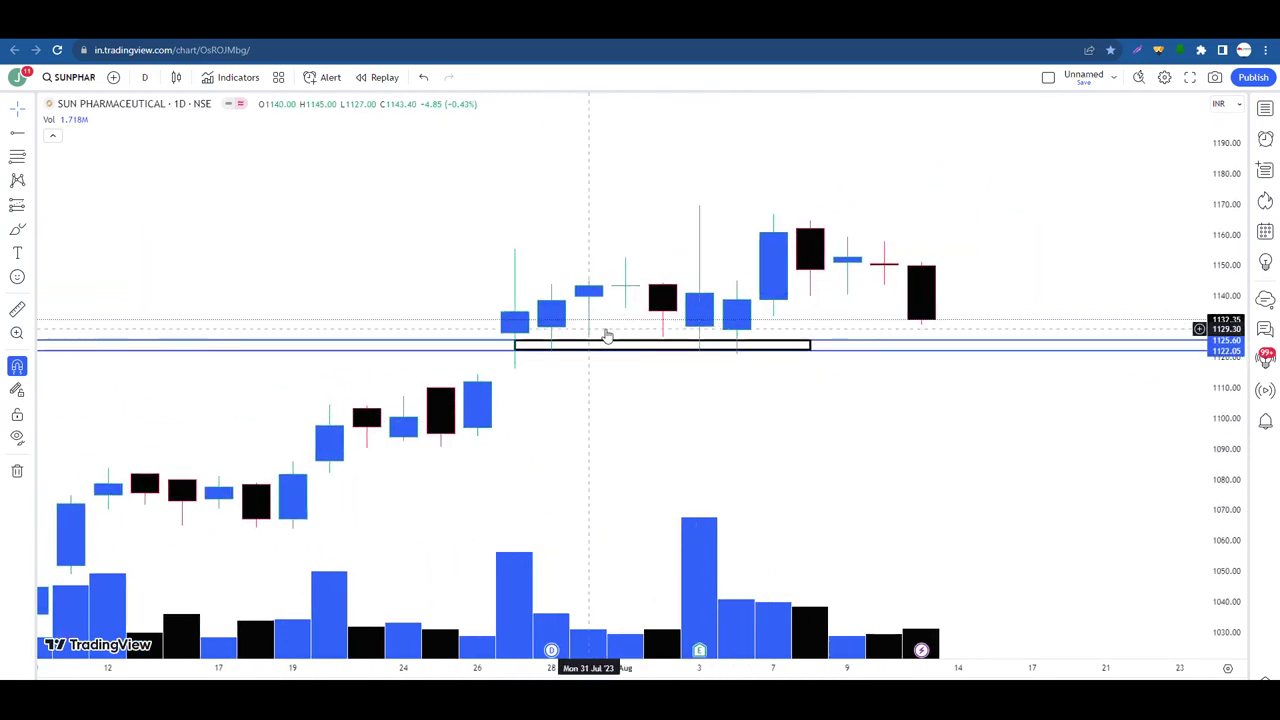
left_click_drag(811, 343, 994, 349)
left_click(1046, 477)
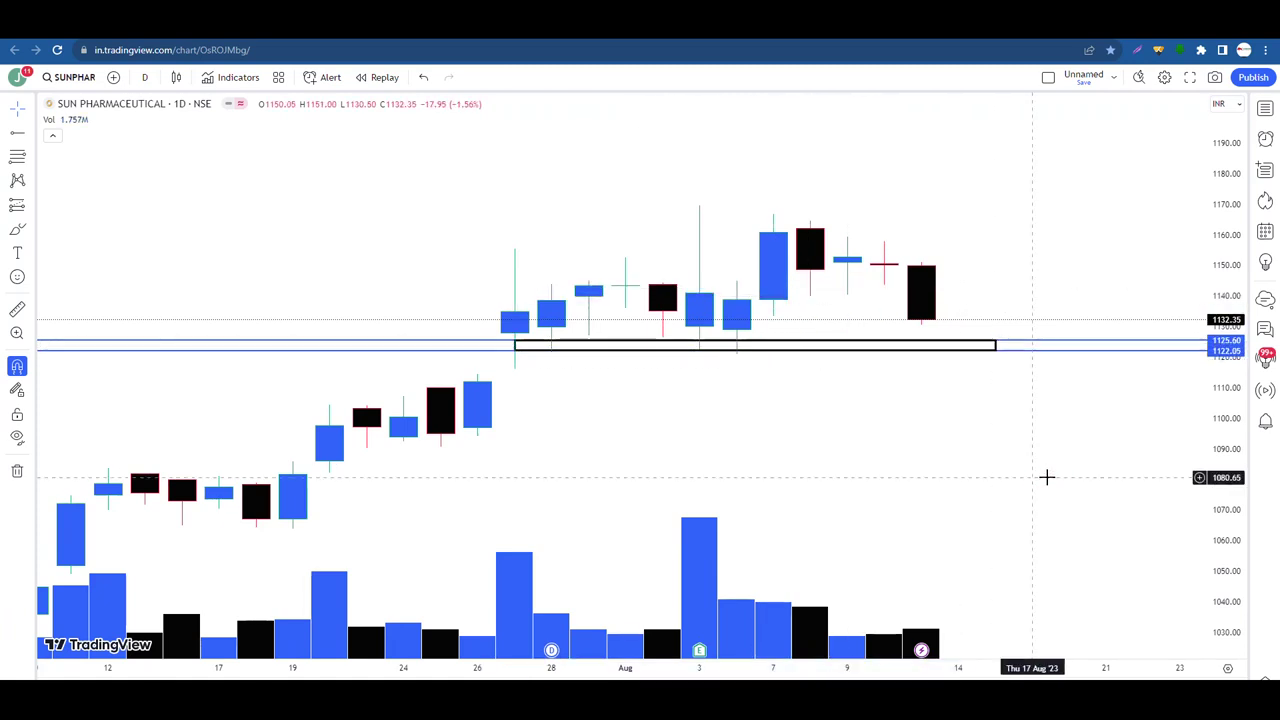
scroll(1047, 477, "up", 1)
scroll(1046, 477, "up", 2)
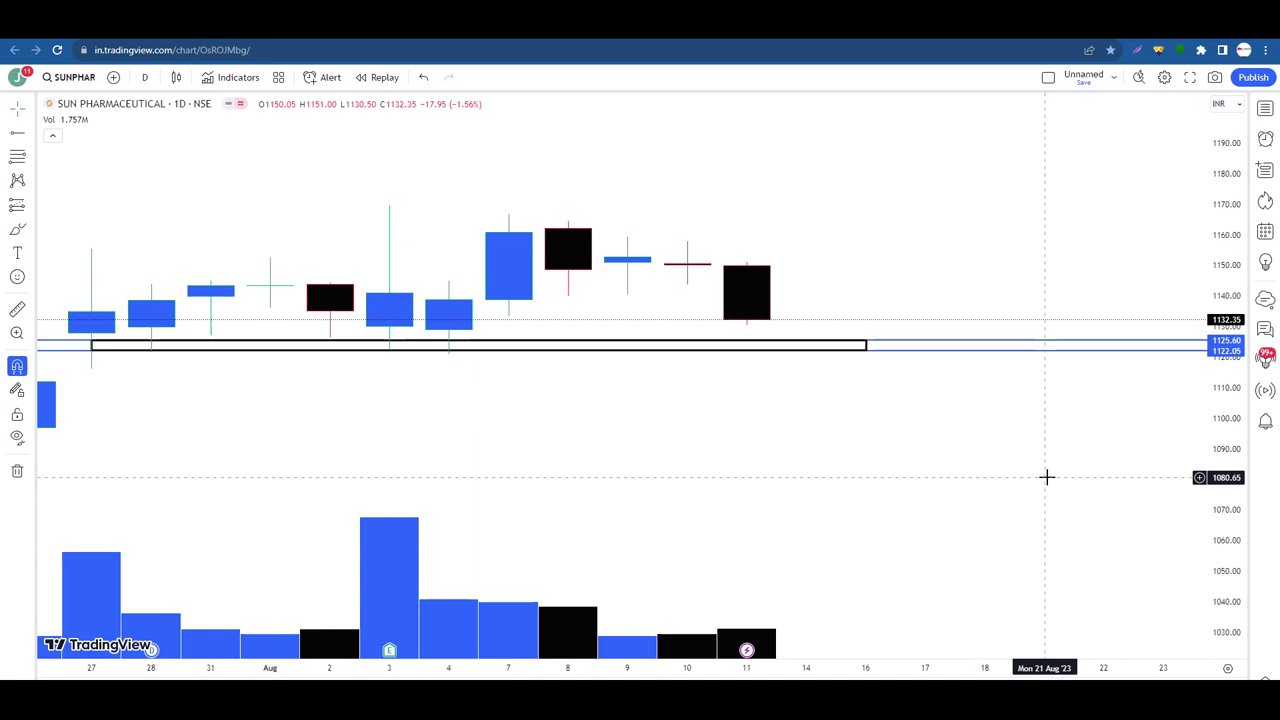
scroll(1047, 477, "down", 1)
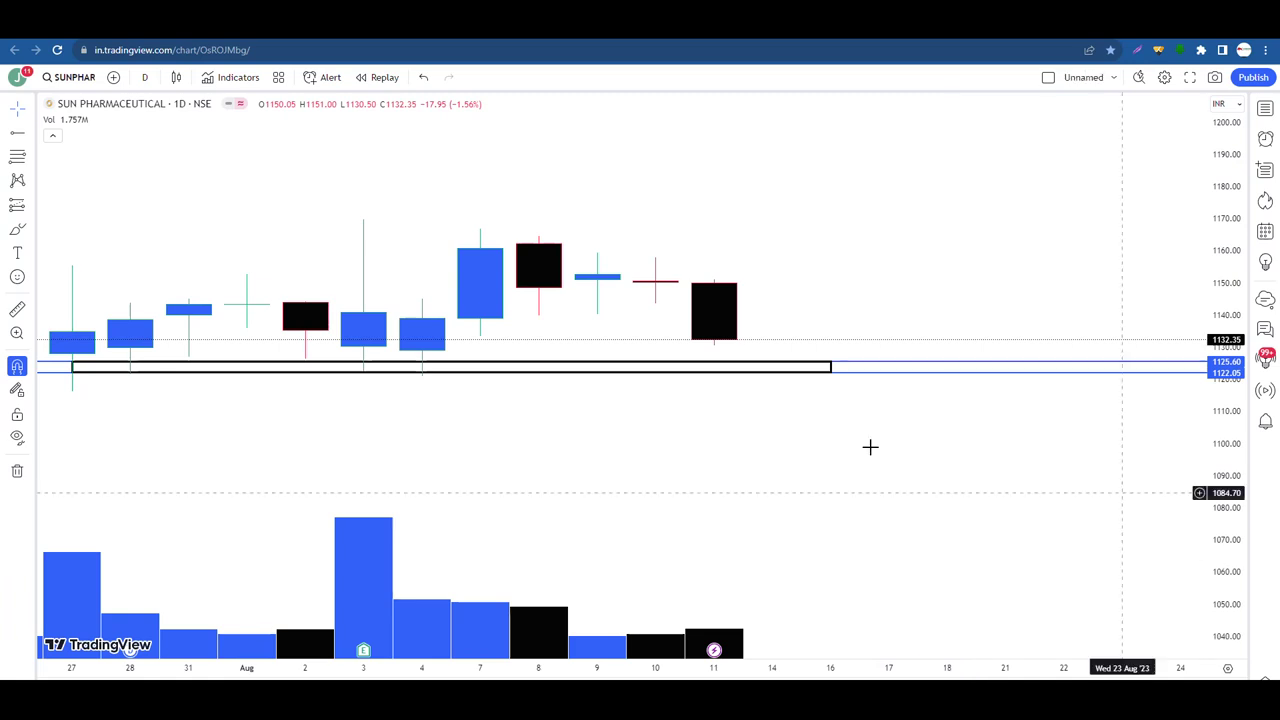
Remove all drawings from the Sun Pharmaceutical chart and hide the volume indicator over an empty price area
left_click(17, 471)
left_click(75, 466)
left_click_drag(285, 485, 394, 423)
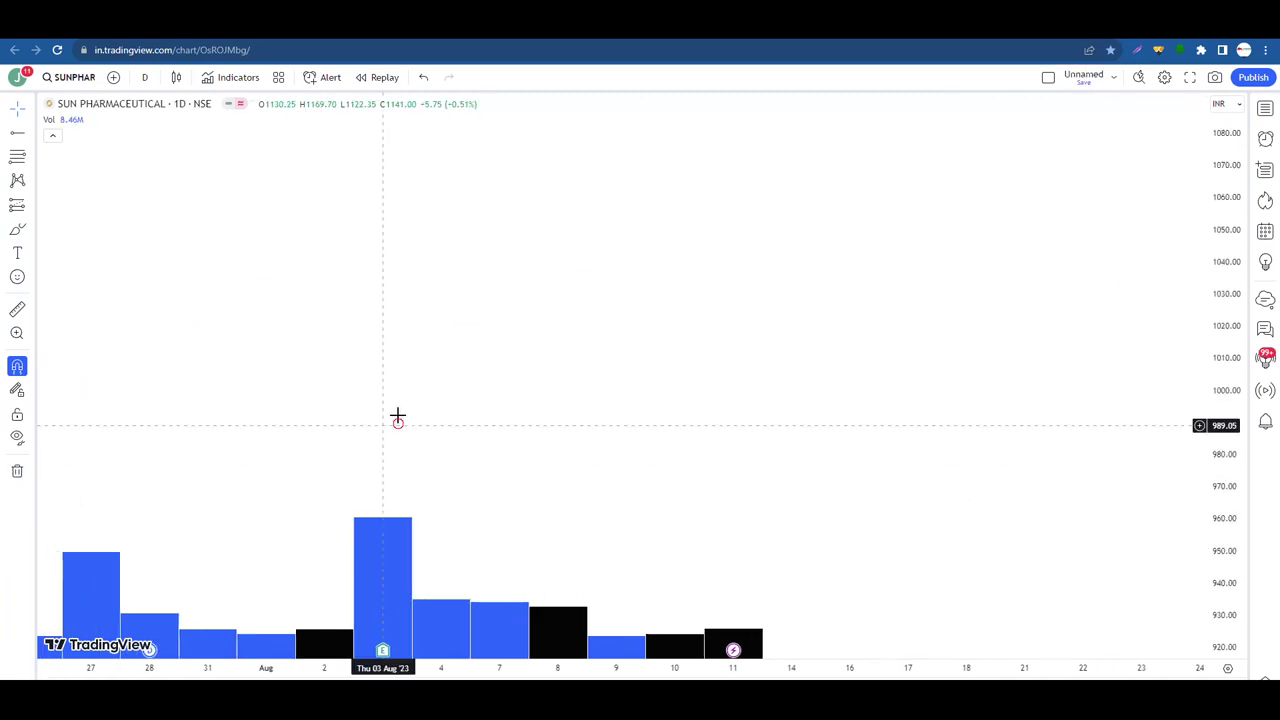
left_click(67, 119)
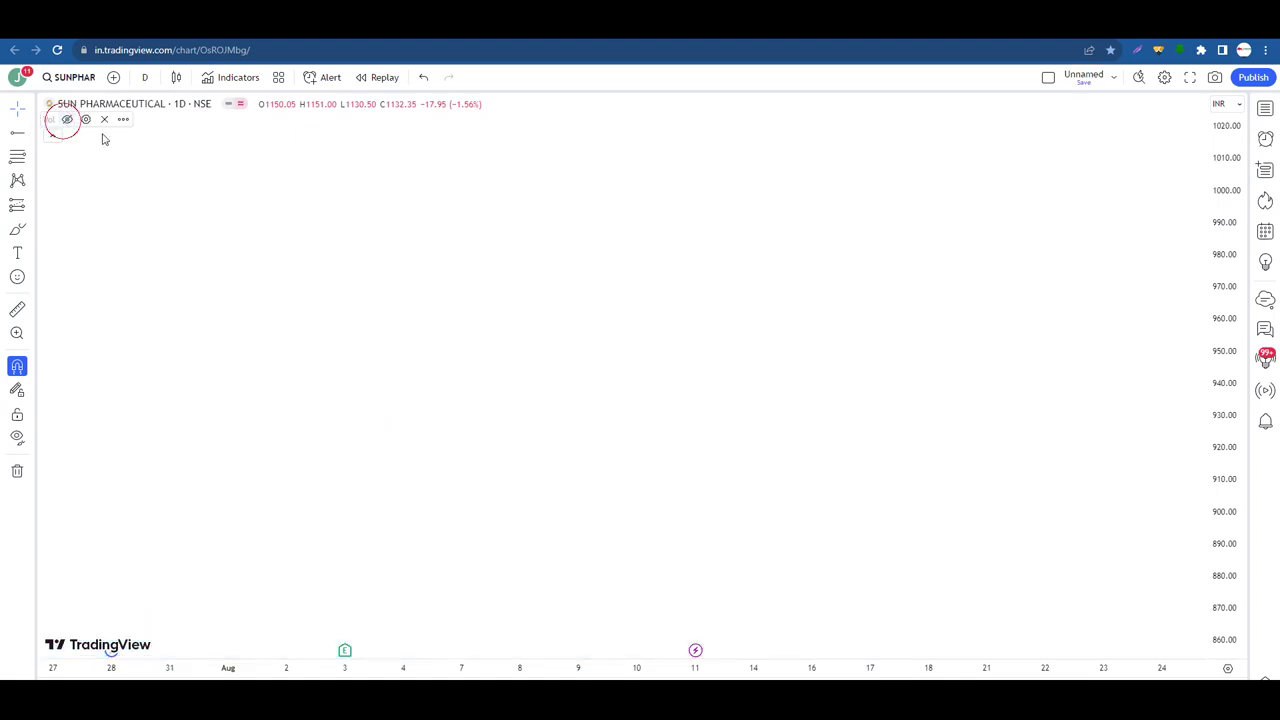
Sketch a row of six rectangular candles with the on-screen annotation tool, making the first one the tallest
left_click(959, 112)
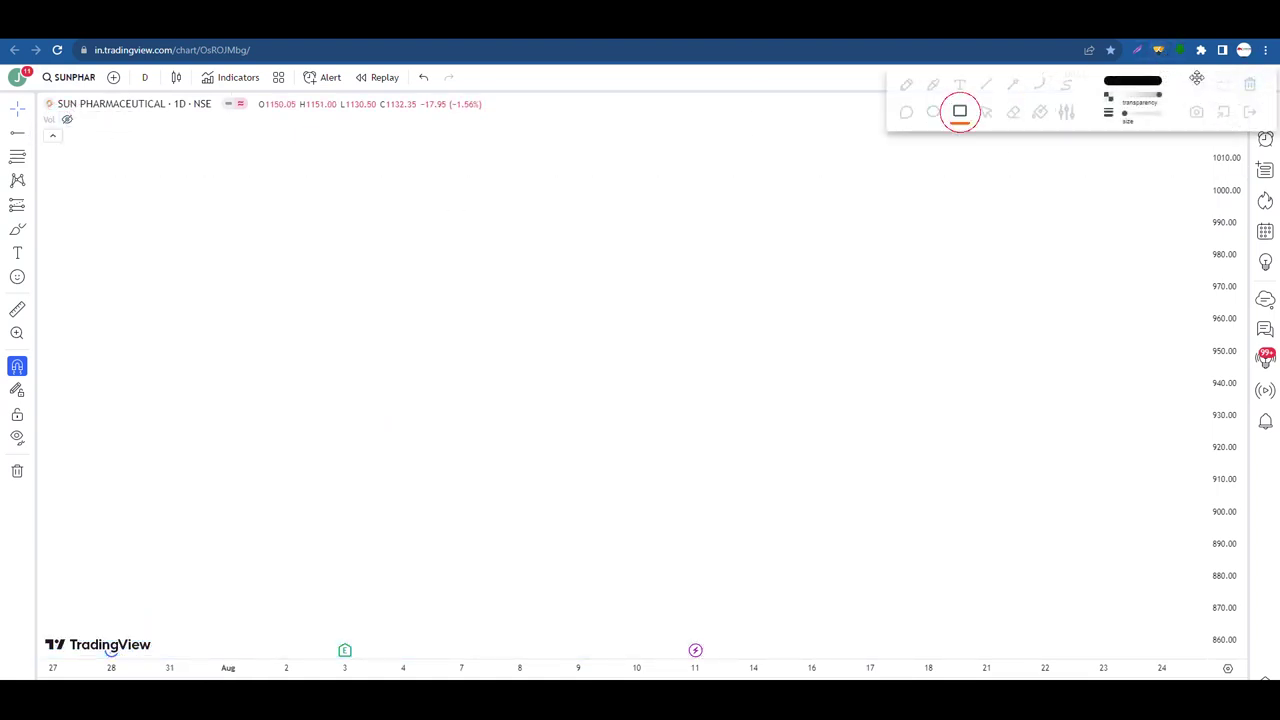
left_click_drag(369, 155, 441, 360)
left_click_drag(457, 169, 499, 260)
mouse_move(526, 228)
left_mouse_down()
mouse_move(590, 350)
mouse_move(668, 210)
left_mouse_up()
mouse_move(700, 271)
left_mouse_down()
mouse_move(746, 165)
mouse_move(825, 304)
left_mouse_up()
Sketch a horizontal baseline below the candles with five thin volume bars, the second and fourth being tall spikes
mouse_move(328, 613)
left_mouse_down()
mouse_move(1068, 591)
mouse_move(1058, 613)
left_mouse_up()
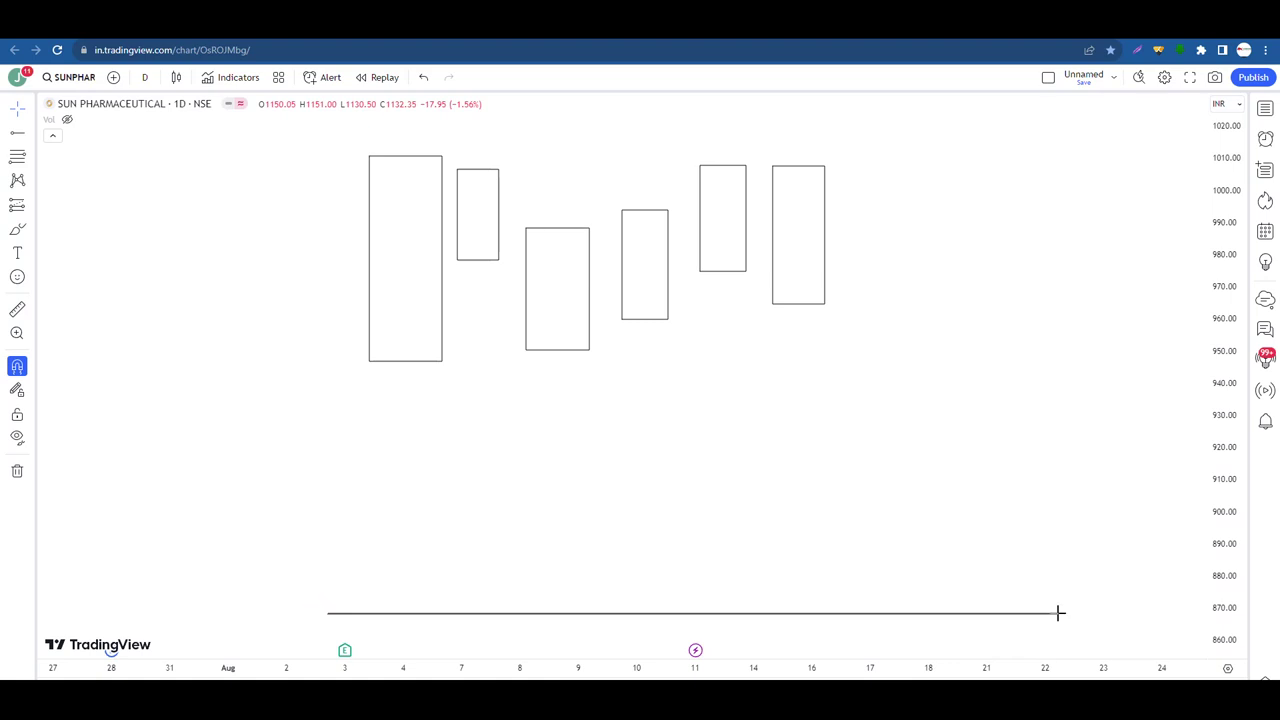
left_click_drag(512, 613, 515, 573)
left_click_drag(575, 613, 575, 500)
left_click_drag(673, 612, 673, 573)
mouse_move(733, 612)
left_mouse_down()
mouse_move(731, 430)
mouse_move(735, 461)
left_mouse_up()
left_click_drag(826, 612, 826, 577)
Draw horizontal lines across the sketch at the low wick and the high wick of the first tall candle
mouse_move(397, 360)
left_mouse_down()
mouse_move(400, 383)
mouse_move(1023, 354)
mouse_move(1014, 381)
left_mouse_up()
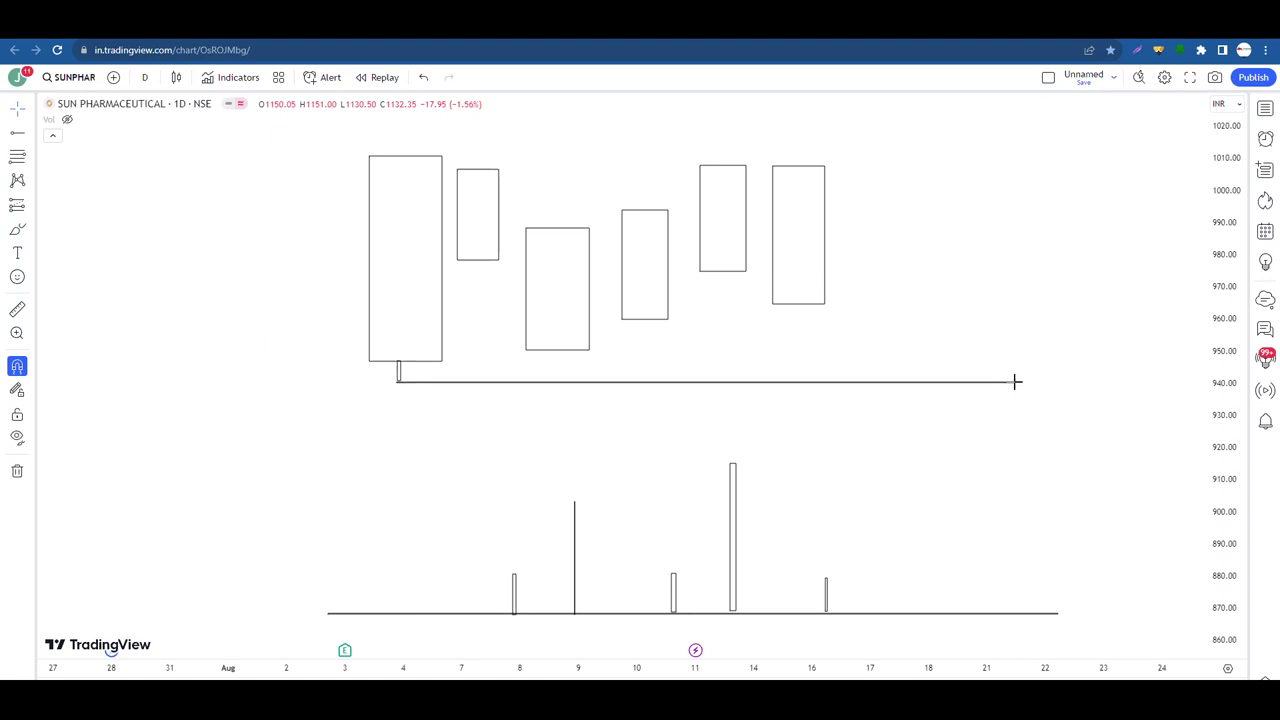
left_click_drag(402, 148, 923, 147)
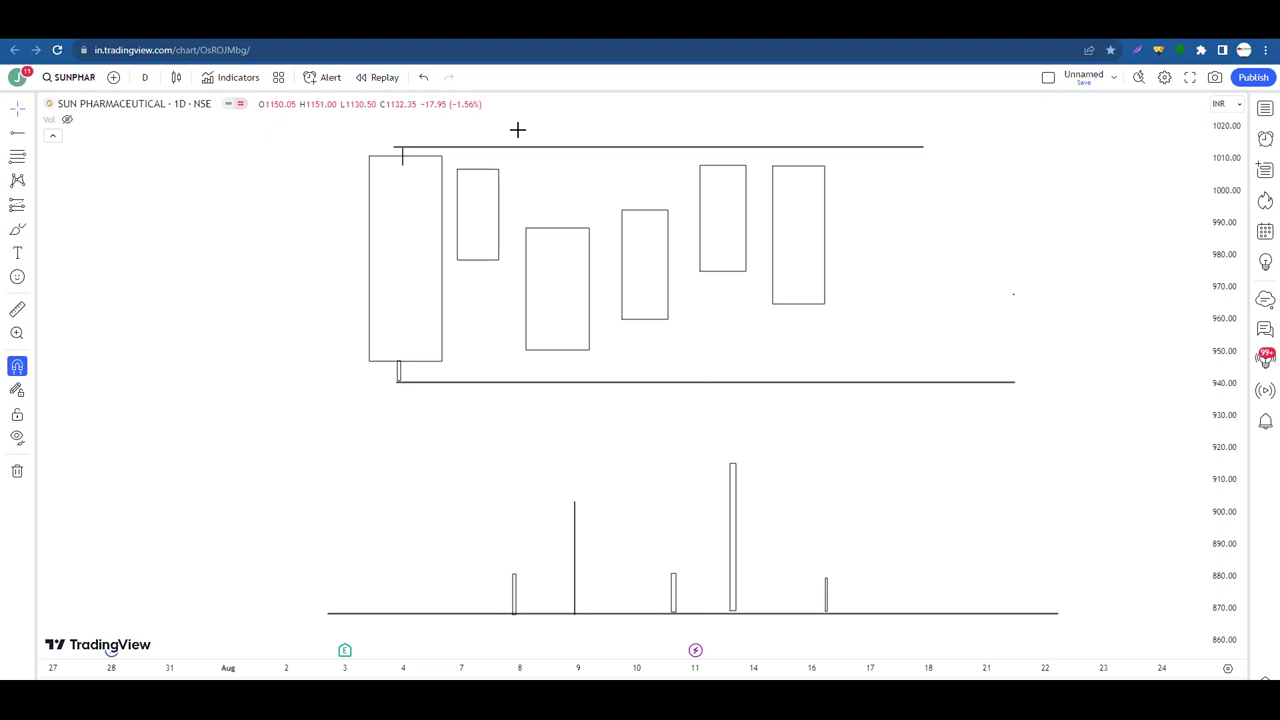
Sketch arrows showing a breakout and a rejection at the upper line, and a bounce and a breakdown at the lower line
left_click(1158, 50)
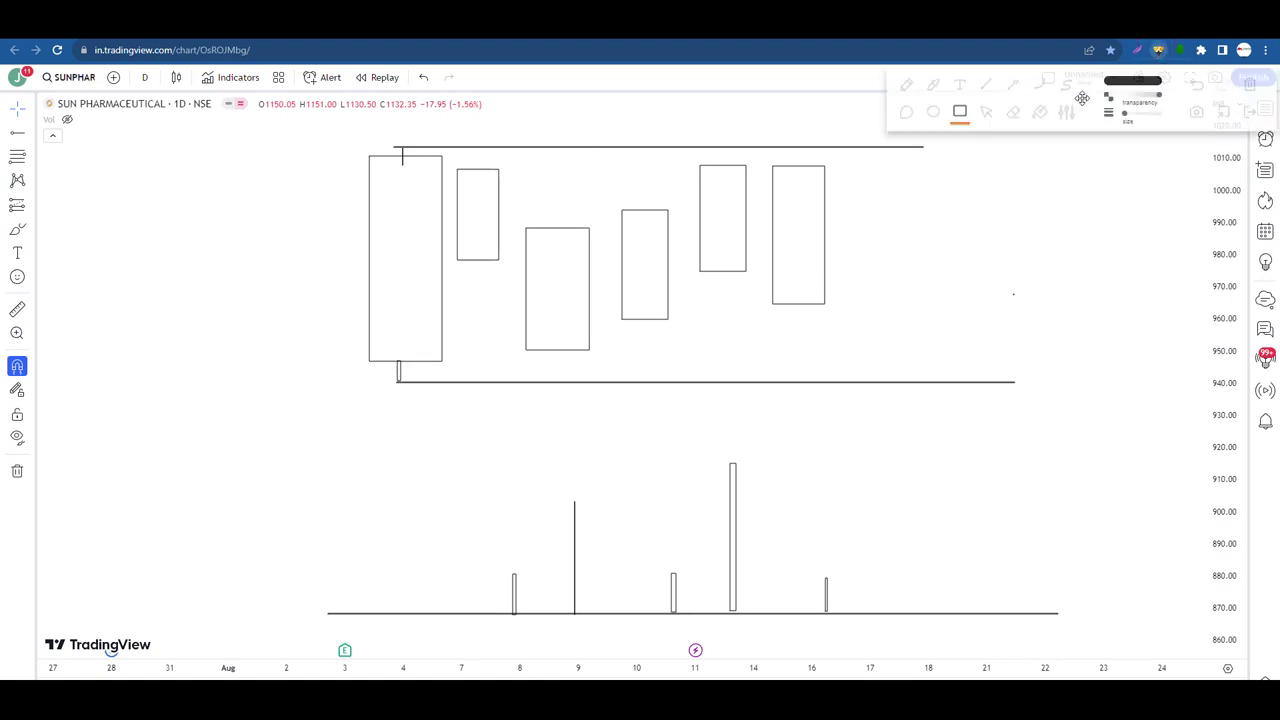
left_click(1223, 111)
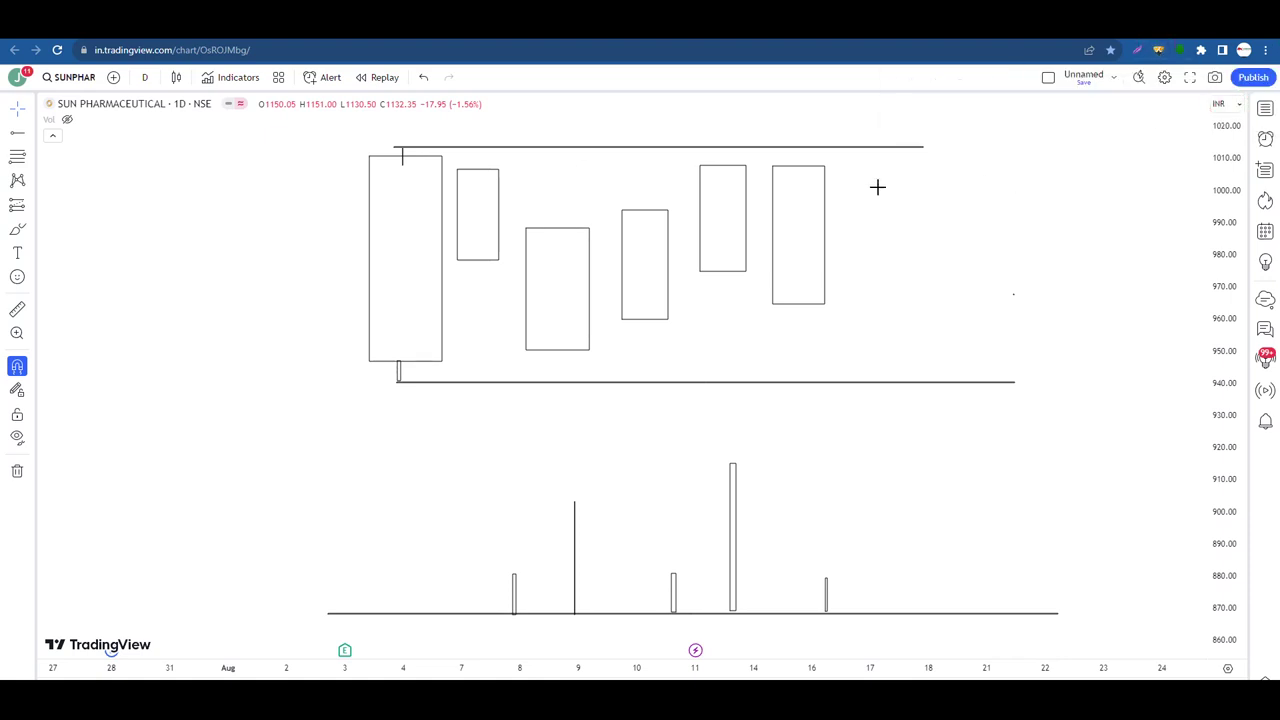
mouse_move(885, 155)
left_mouse_down()
mouse_move(917, 169)
mouse_move(943, 113)
left_mouse_up()
mouse_move(908, 360)
left_mouse_down()
mouse_move(917, 374)
mouse_move(943, 364)
mouse_move(953, 393)
mouse_move(960, 372)
left_mouse_up()
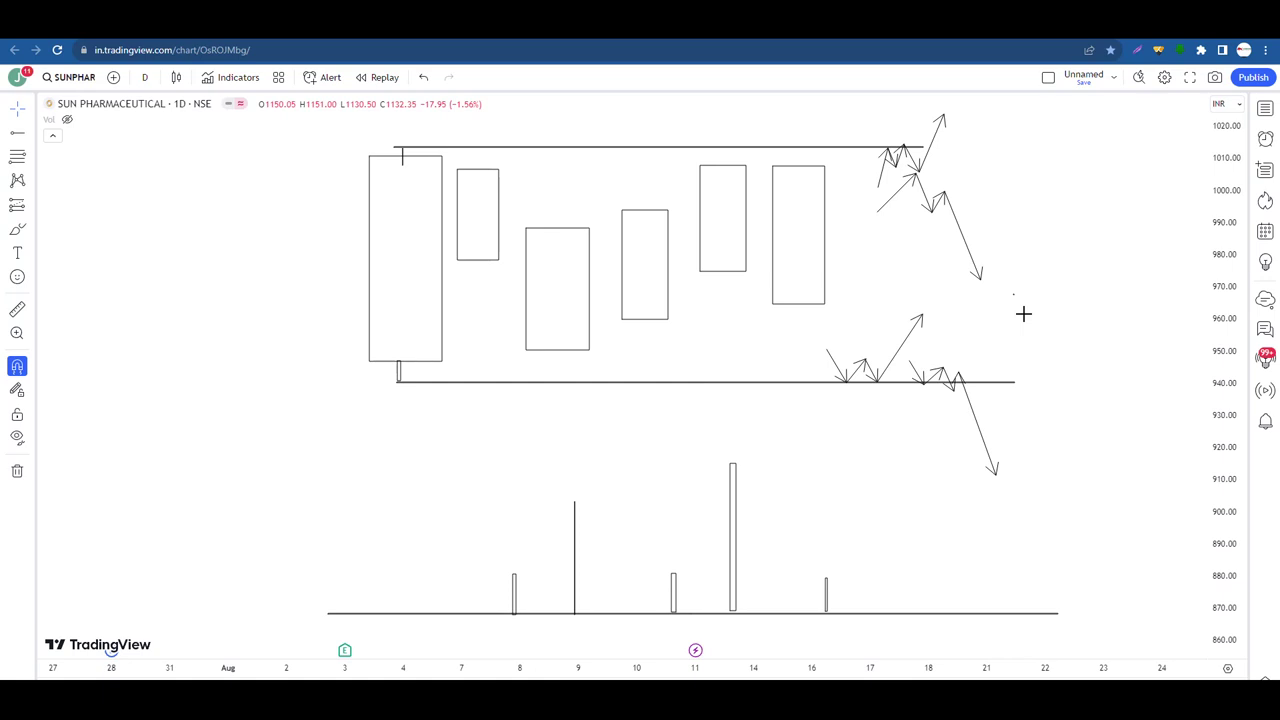
Undo all the arrows sketched around the upper and lower range lines, keeping the candles, volume bars and lines
left_click(1158, 50)
left_click(1195, 86)
left_click(1195, 86)
left_click(1196, 87)
left_click(1196, 87)
left_click(1197, 88)
left_click(1197, 88)
left_click(1197, 88)
left_click(1197, 88)
left_click(1197, 88)
left_click(1197, 88)
left_click(1197, 88)
left_click(1197, 88)
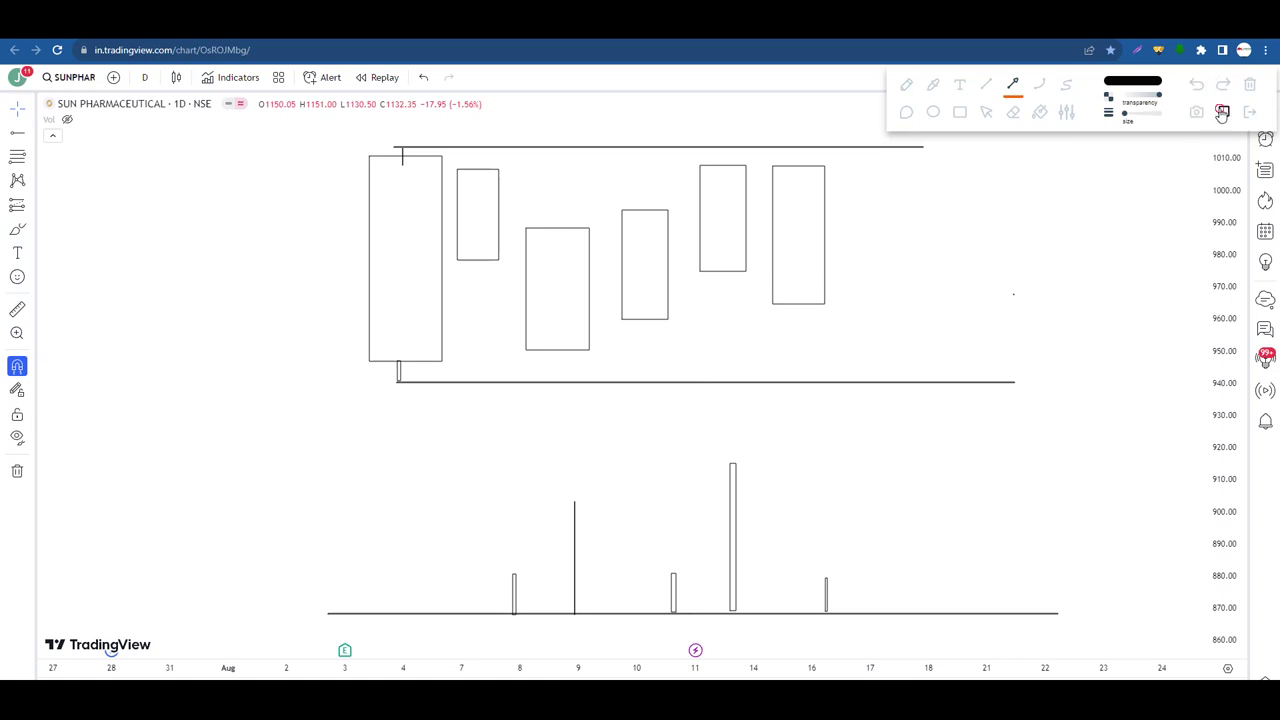
left_click(1222, 112)
Sketch retest arrows breaking below the lower line and above the upper line, and clear the whole sketch
mouse_move(870, 415)
left_mouse_down()
mouse_move(890, 376)
mouse_move(912, 384)
mouse_move(920, 372)
mouse_move(966, 482)
left_mouse_up()
mouse_move(857, 165)
left_mouse_down()
mouse_move(869, 142)
mouse_move(884, 166)
mouse_move(910, 111)
left_mouse_up()
left_click_drag(395, 148, 415, 145)
left_click(1157, 53)
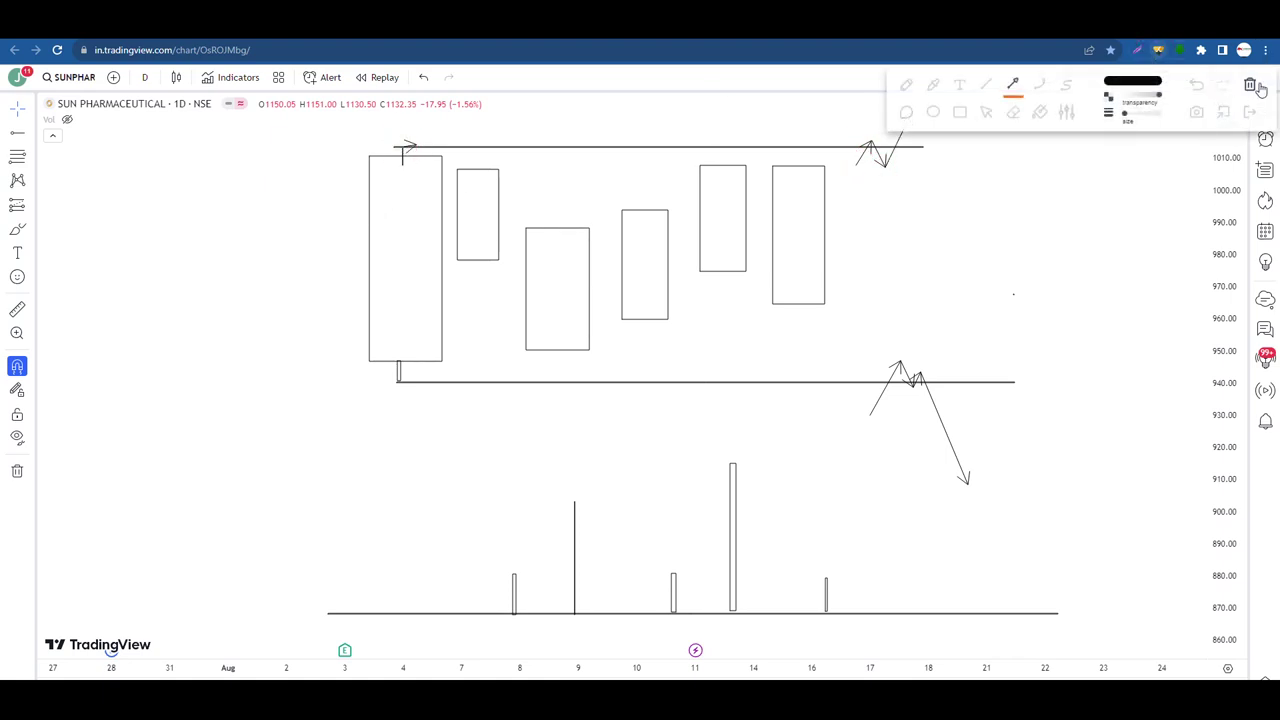
left_click(1250, 88)
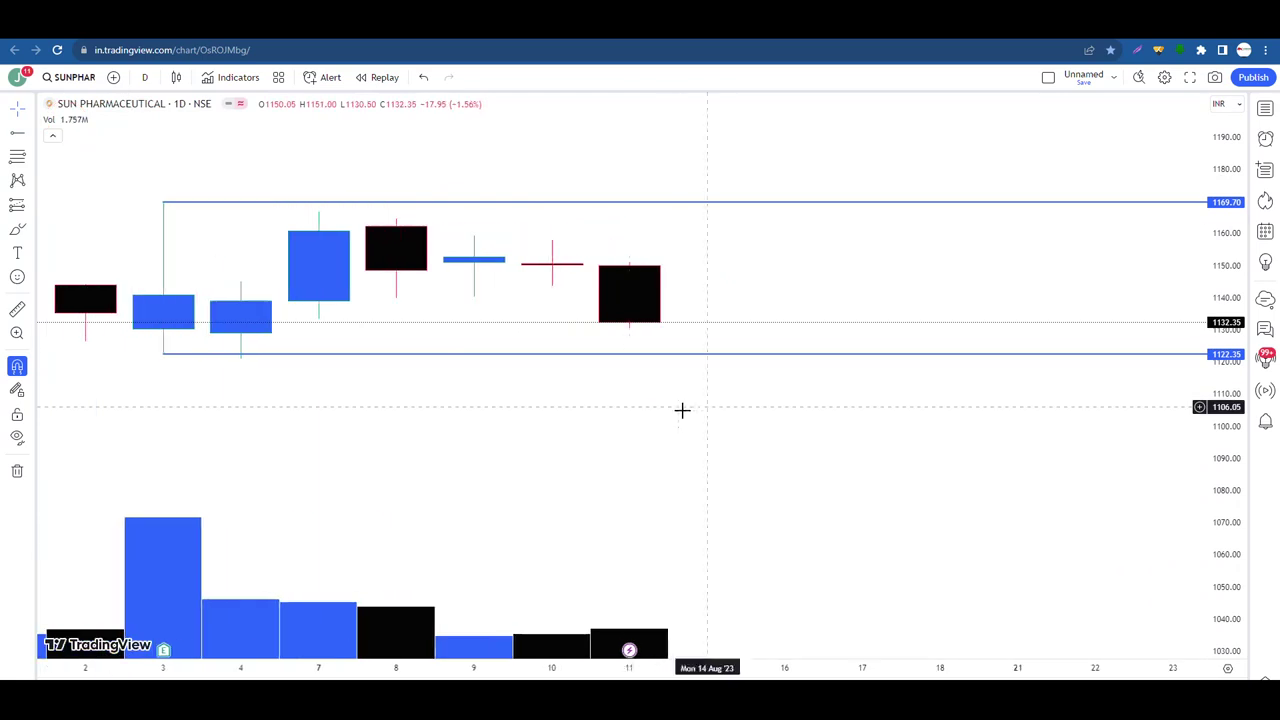
Annotate the volume bars with a declining arrow from 4 to 9 August and upward arrows over the 10 and 11 August bars
left_click(637, 651)
left_click_drag(637, 651, 645, 545)
left_click_drag(291, 566, 535, 640)
left_click_drag(620, 637, 620, 574)
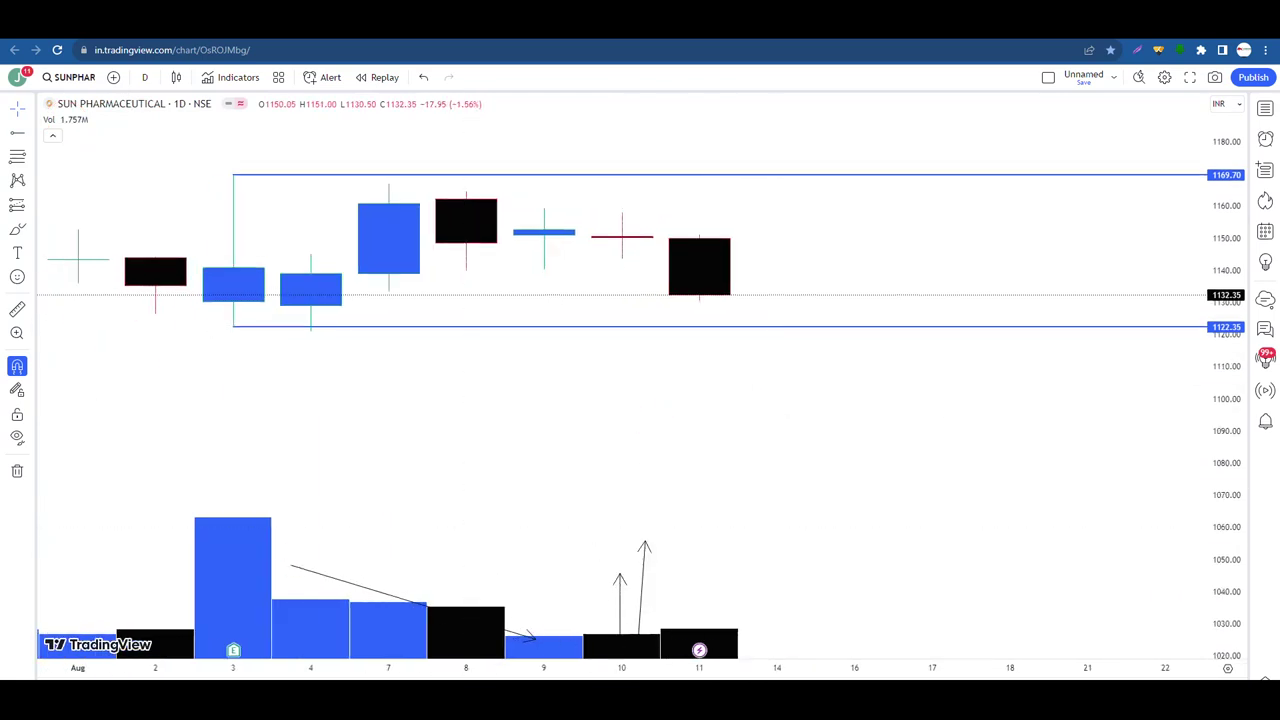
left_click_drag(694, 646, 685, 562)
Undo the four arrows sketched over the volume bars
key("ctrl+z")
key("ctrl+z")
key("ctrl+z")
key("ctrl+z")
Sketch arrows down the 3 August candle and along the 1122.35 line, with repeated retests and a breakdown below that line
mouse_move(235, 176)
left_mouse_down()
mouse_move(232, 322)
mouse_move(971, 340)
mouse_move(987, 326)
left_mouse_up()
left_click_drag(754, 342, 777, 317)
left_click_drag(777, 317, 790, 342)
mouse_move(790, 342)
left_mouse_down()
mouse_move(809, 318)
mouse_move(818, 347)
left_mouse_up()
mouse_move(818, 347)
left_mouse_down()
mouse_move(837, 314)
mouse_move(887, 510)
left_mouse_up()
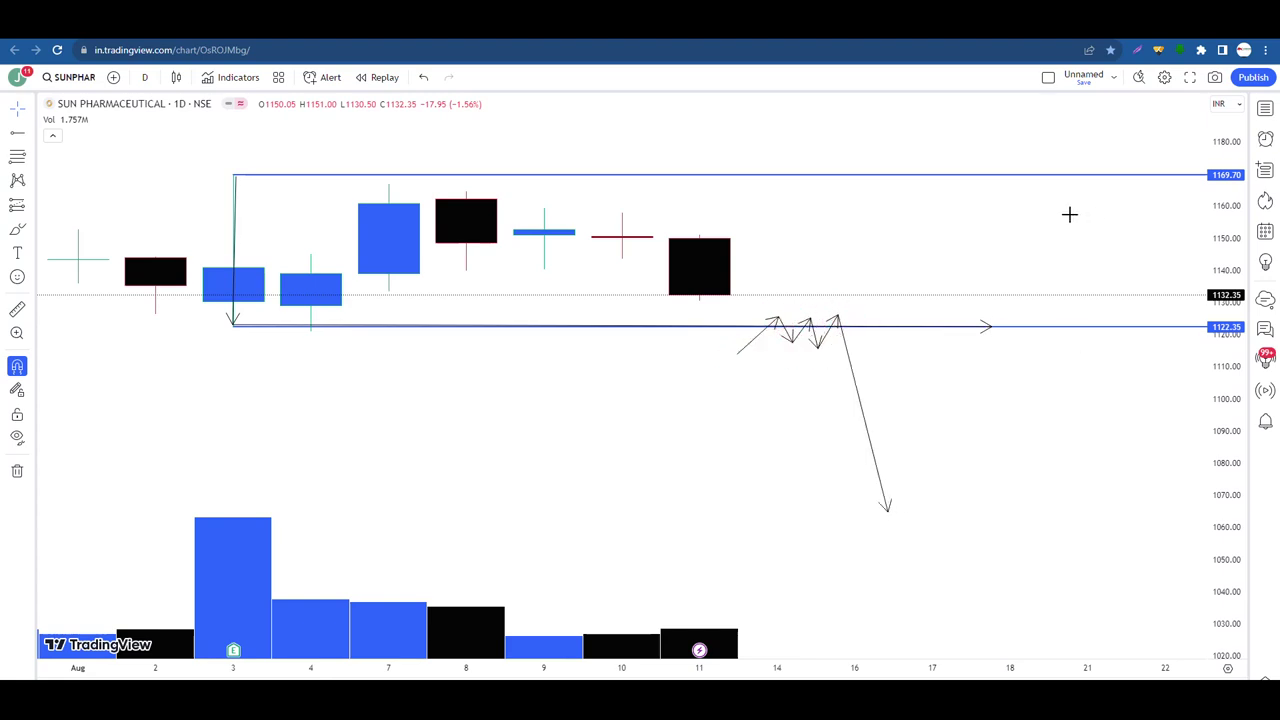
Clear the sketched arrows and hide the volume indicator over an empty price area of the chart
left_click(1158, 50)
left_click(1250, 85)
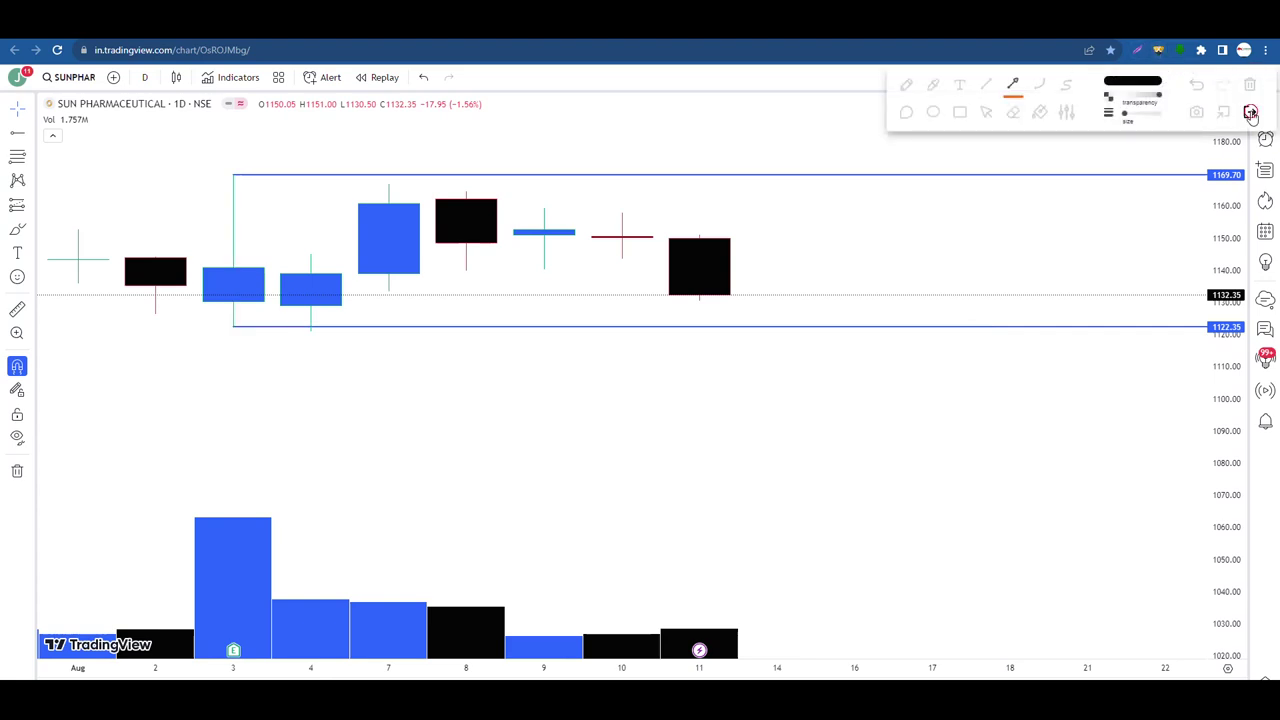
left_click_drag(629, 363, 757, 372)
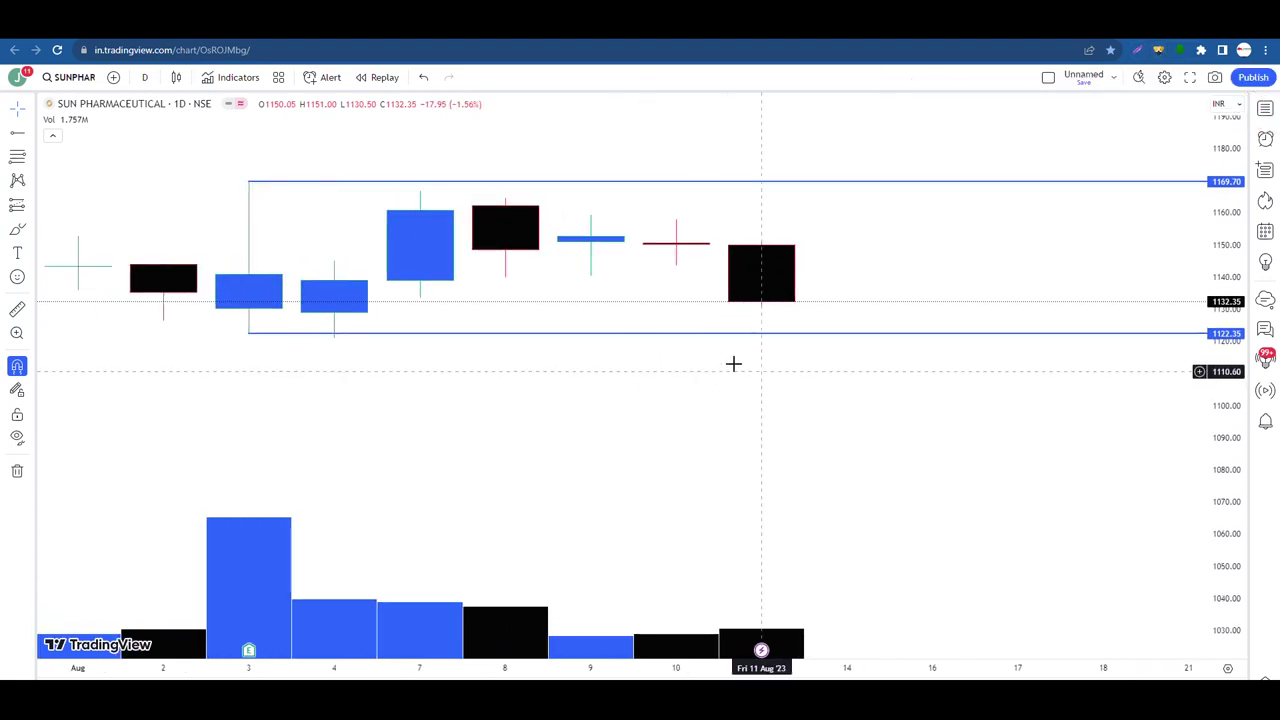
scroll(791, 391, "up", 2)
left_click(67, 119)
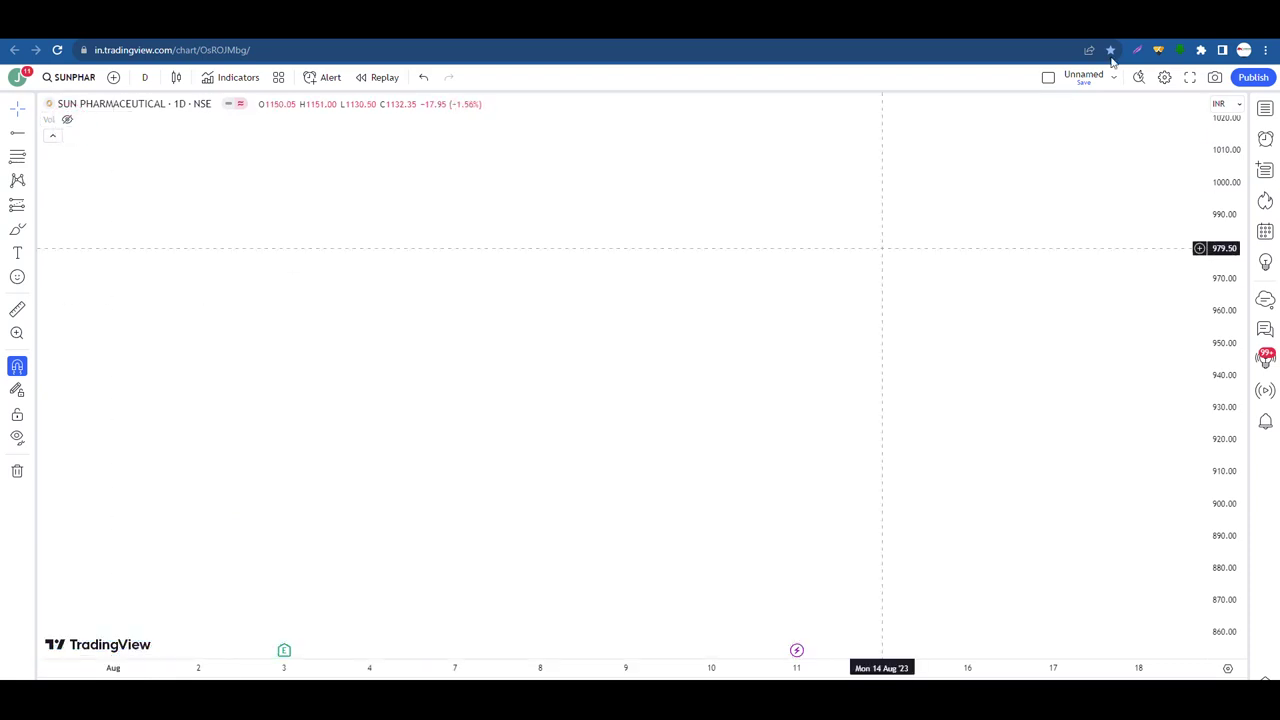
Sketch a horizontal baseline carrying three successively shorter volume bars followed by a taller fourth bar
left_click(1163, 54)
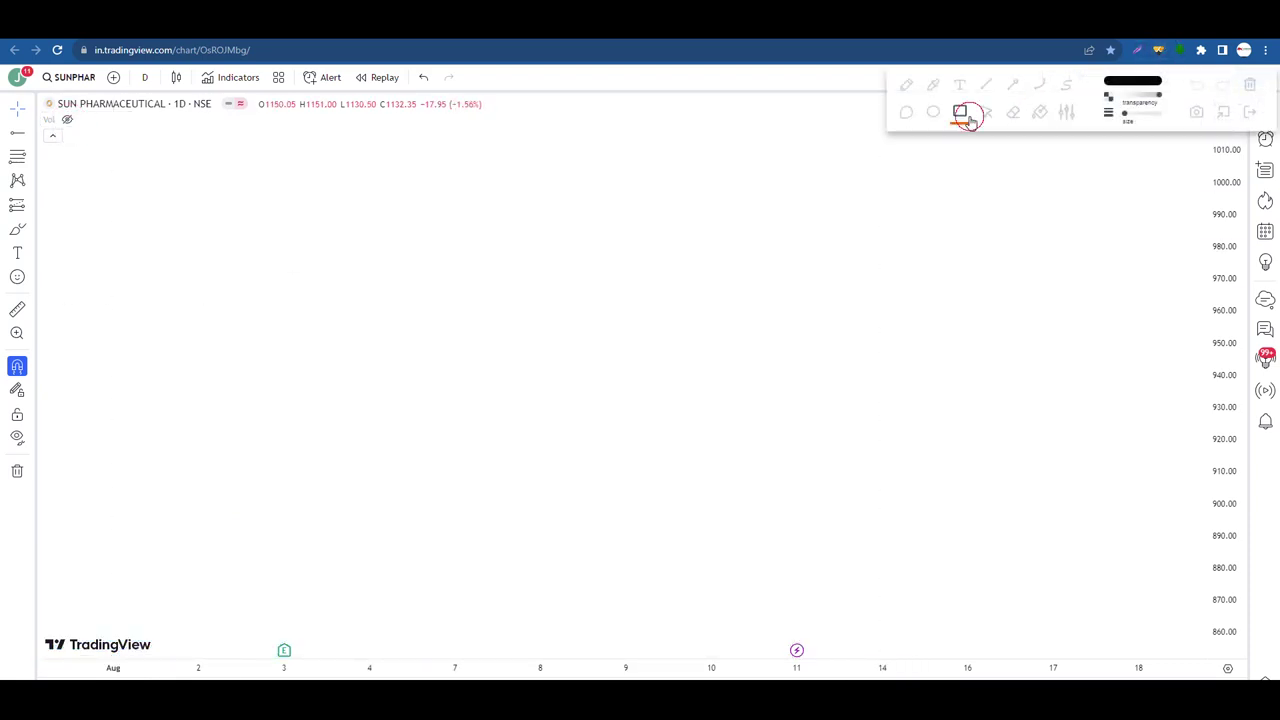
left_click(1223, 114)
left_click_drag(110, 522, 1071, 522)
left_click_drag(286, 519, 354, 386)
left_click_drag(385, 520, 442, 442)
left_click_drag(477, 522, 524, 471)
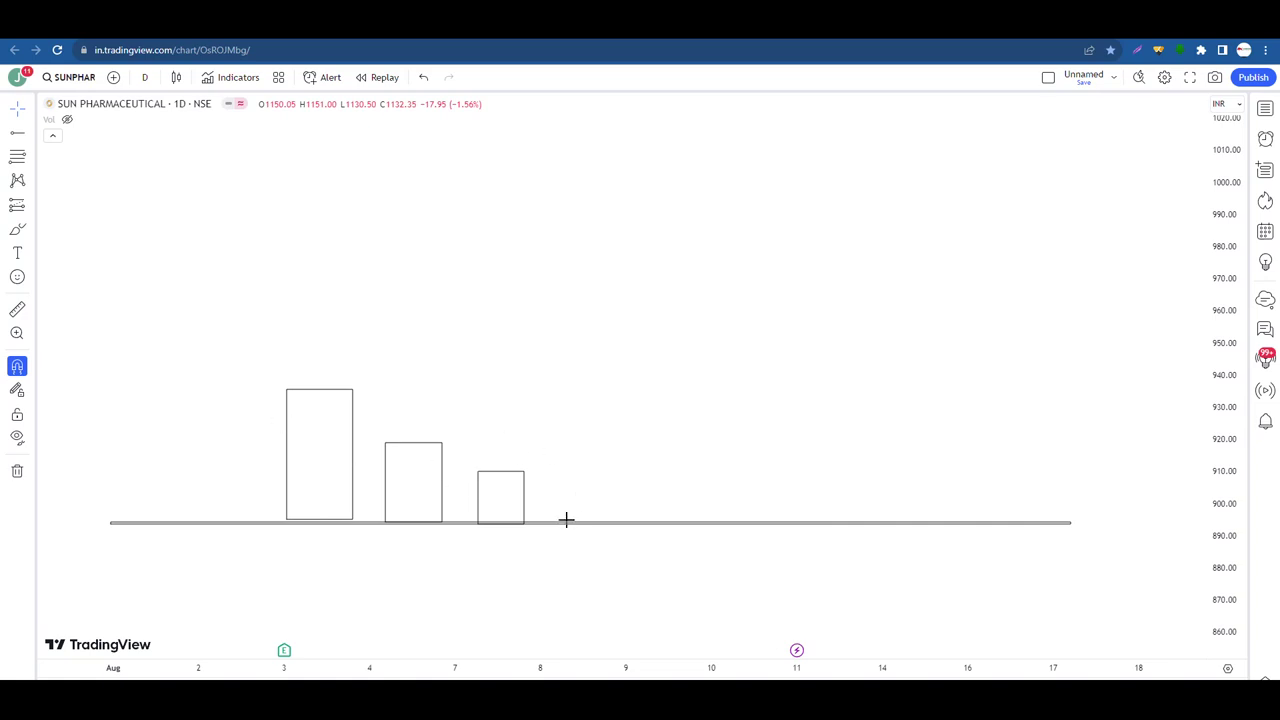
left_click_drag(565, 519, 605, 449)
Frame the first three volume bars with a double outline and the fourth bar with an adjoining box
left_click_drag(252, 375, 537, 539)
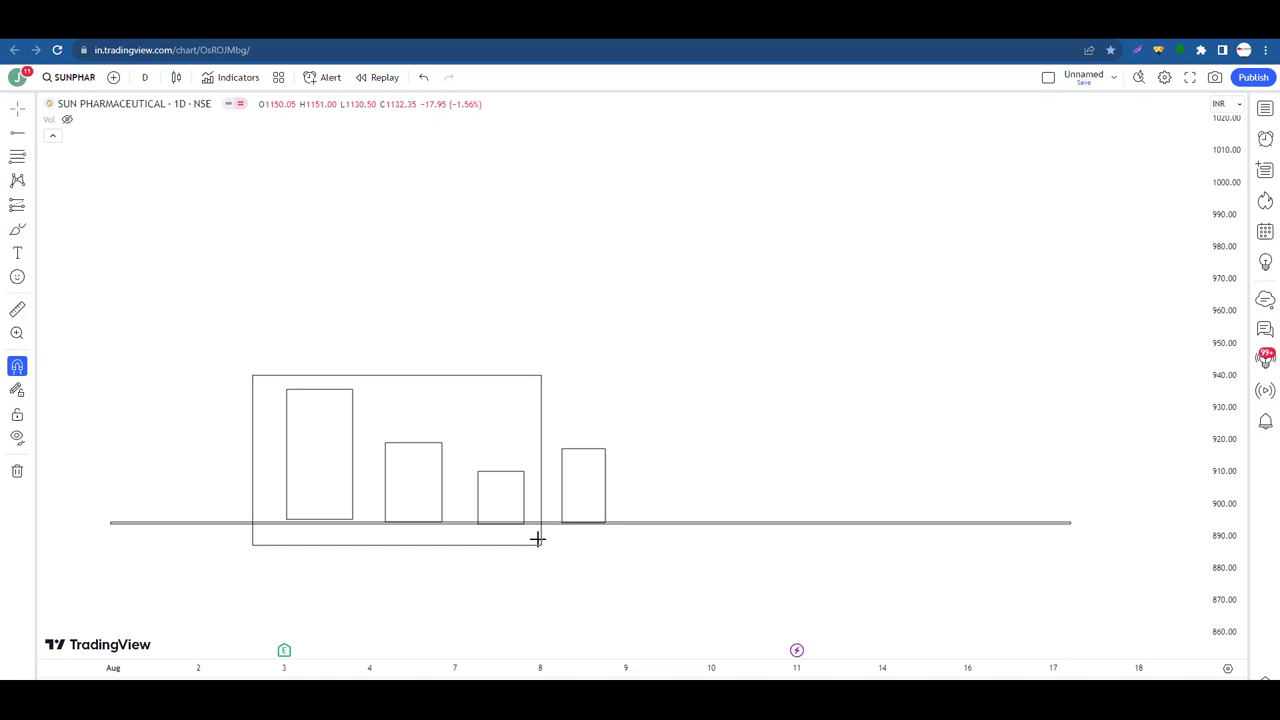
left_click_drag(645, 537, 540, 408)
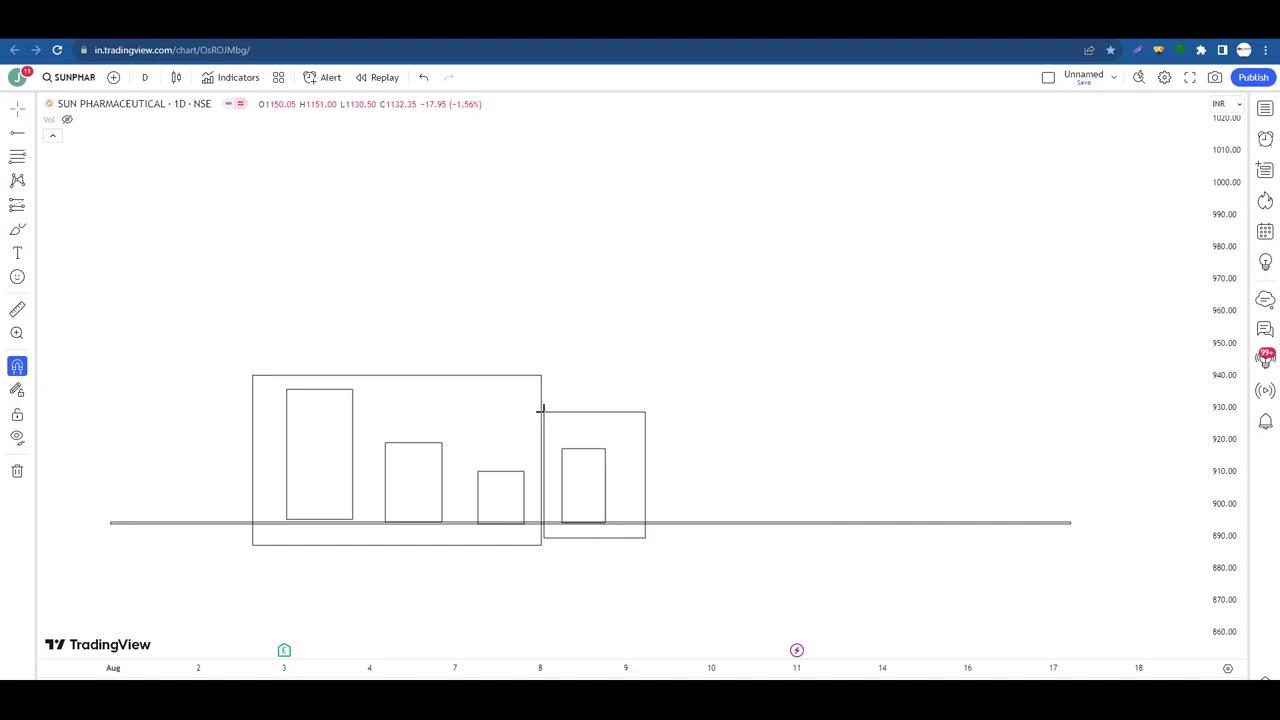
left_click_drag(250, 374, 544, 542)
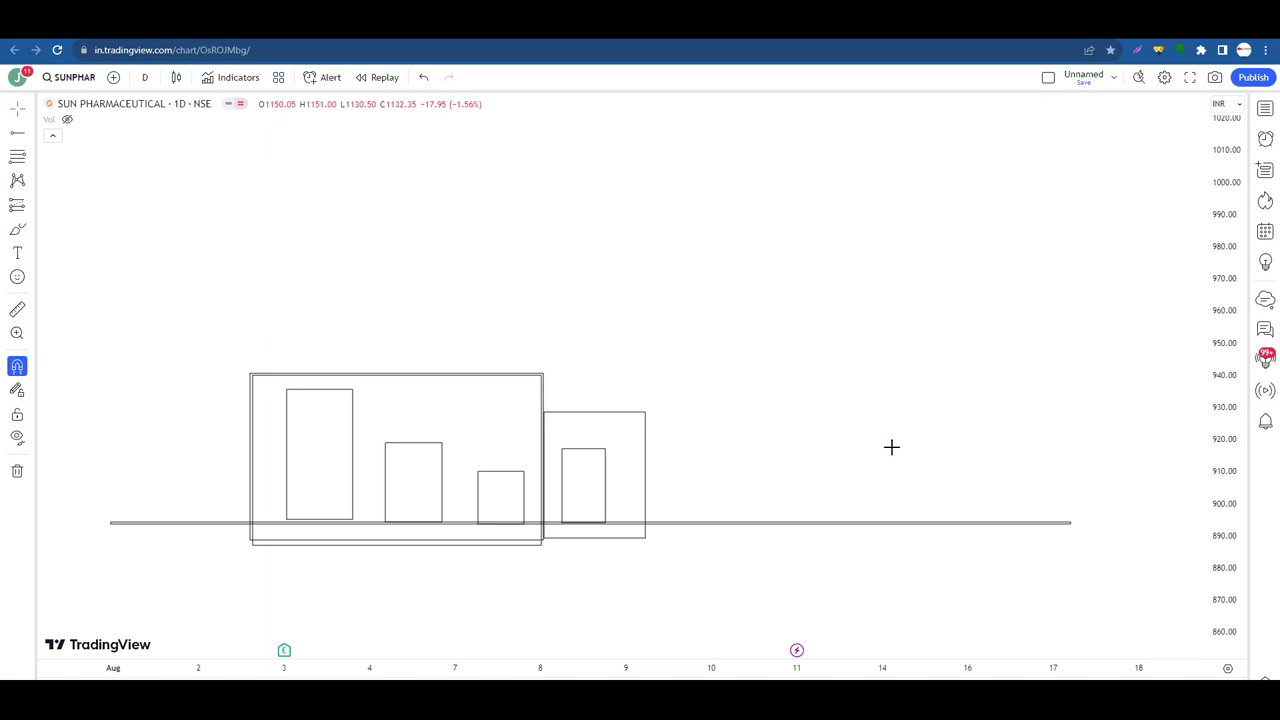
Draw a vertical divider after the fourth bar and sketch a second group of one tall and two shorter volume bars
left_click_drag(671, 313, 671, 645)
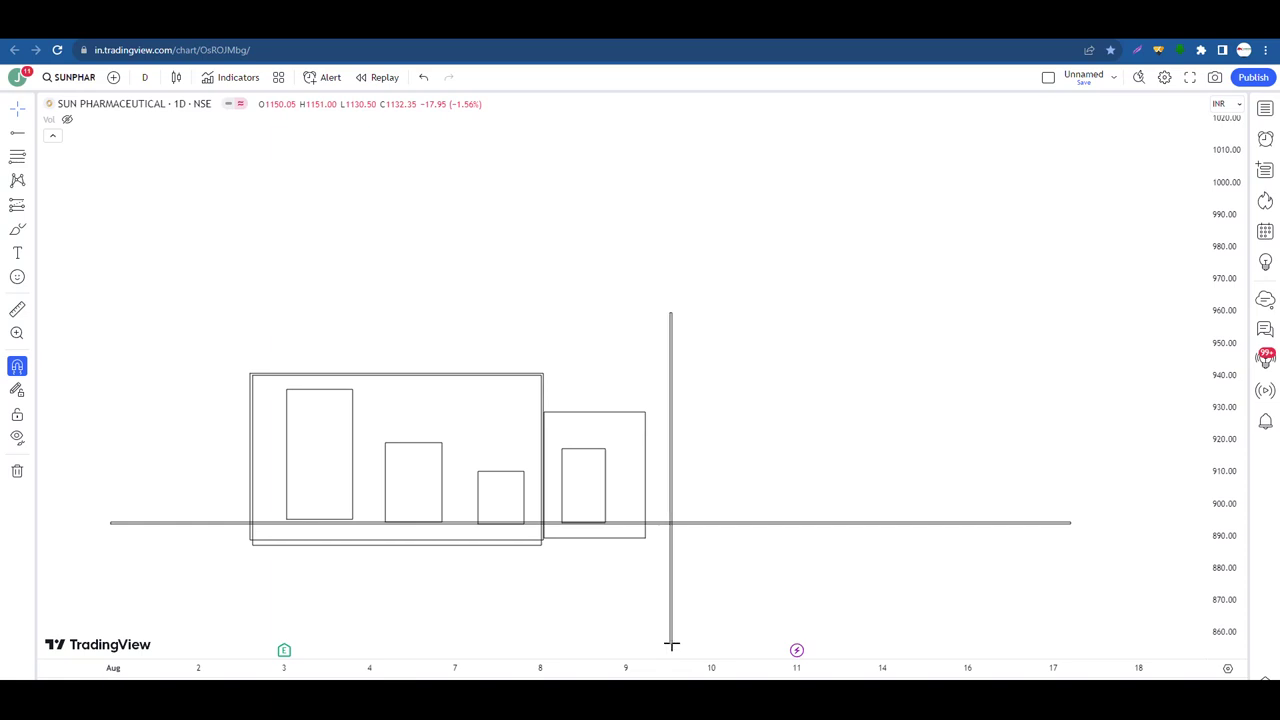
left_click_drag(735, 522, 791, 376)
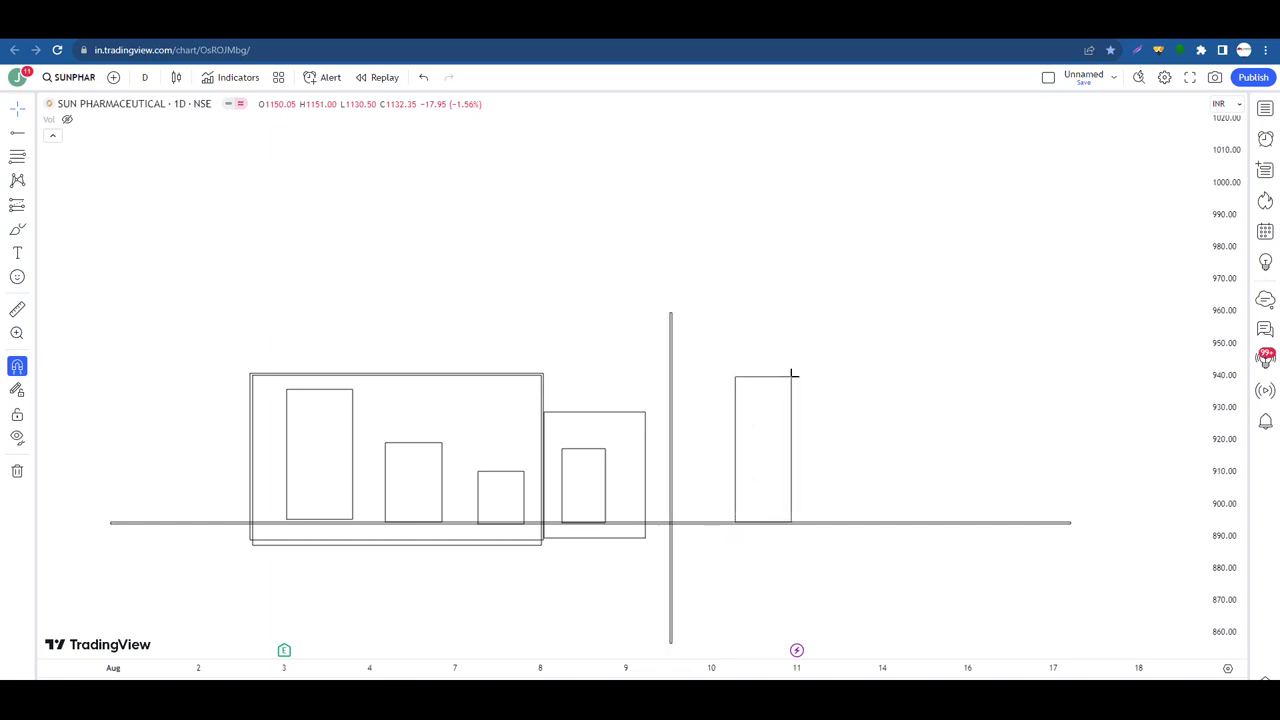
left_click(810, 521)
left_click_drag(810, 521, 865, 439)
left_click_drag(901, 522, 951, 440)
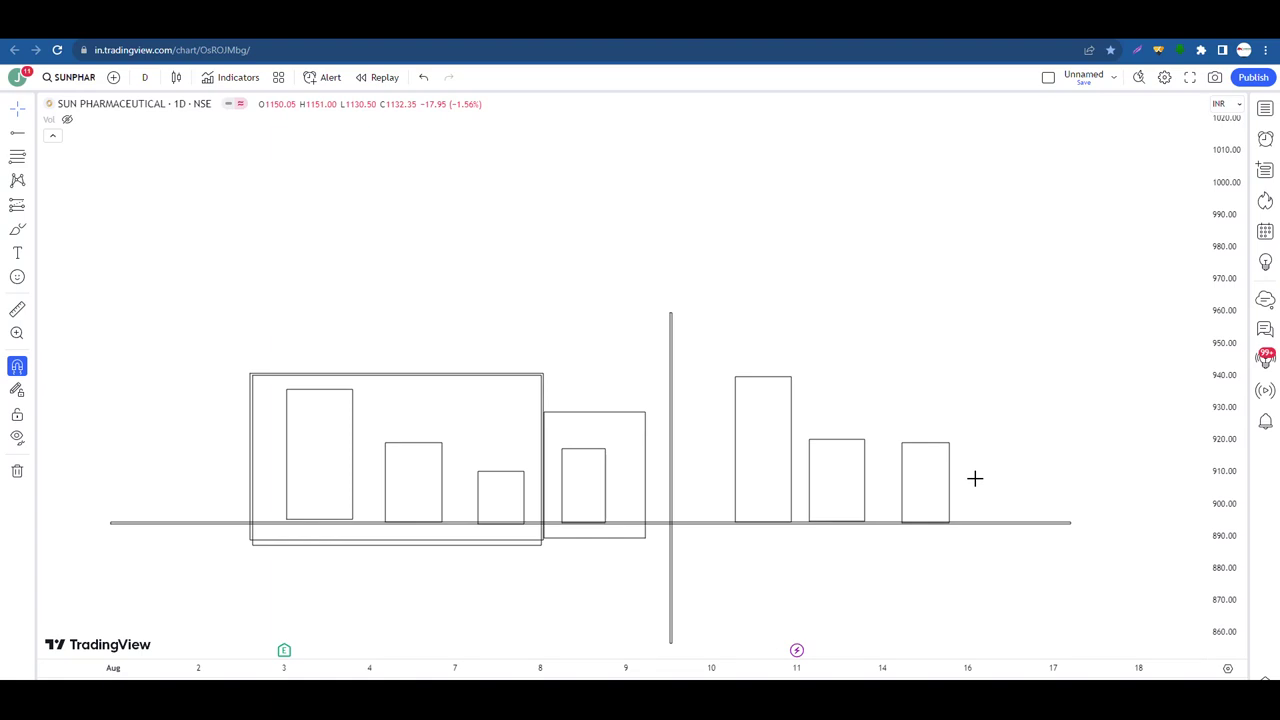
Frame the second group's first two bars, its third bar, and all three bars together in separate boxes
mouse_move(690, 324)
left_mouse_down()
mouse_move(786, 469)
mouse_move(889, 543)
left_mouse_up()
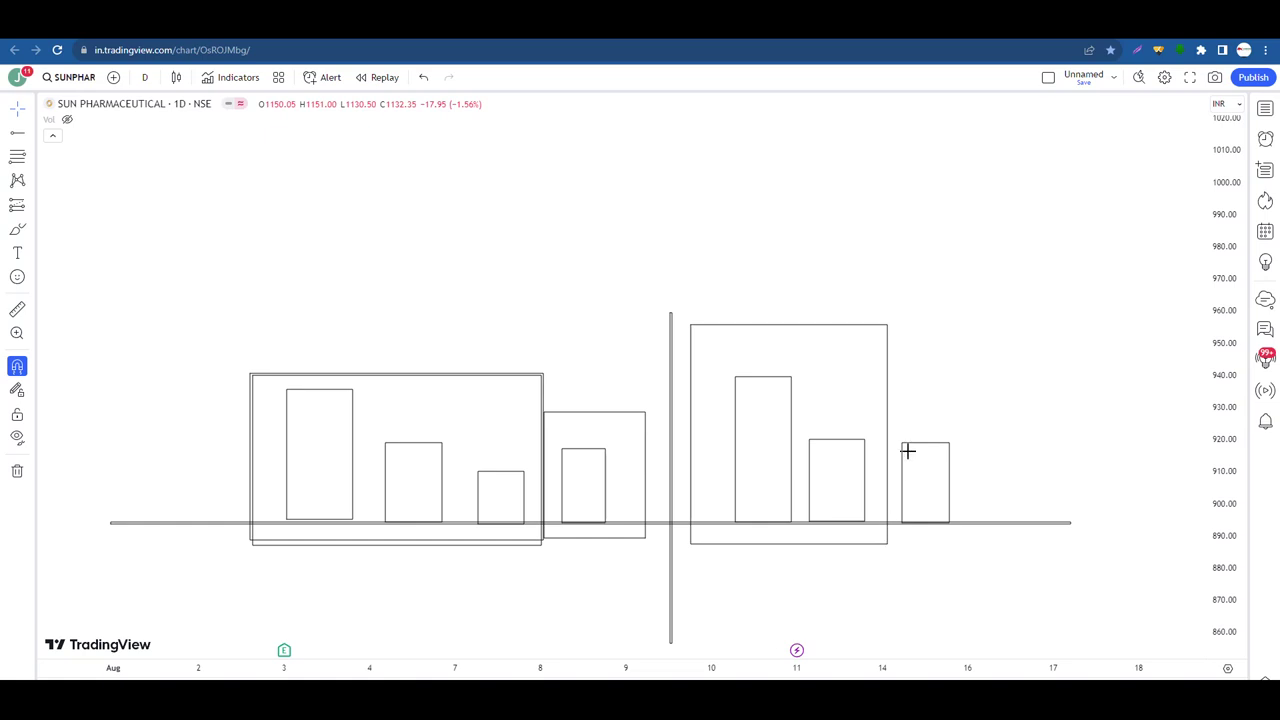
left_click_drag(878, 423, 987, 553)
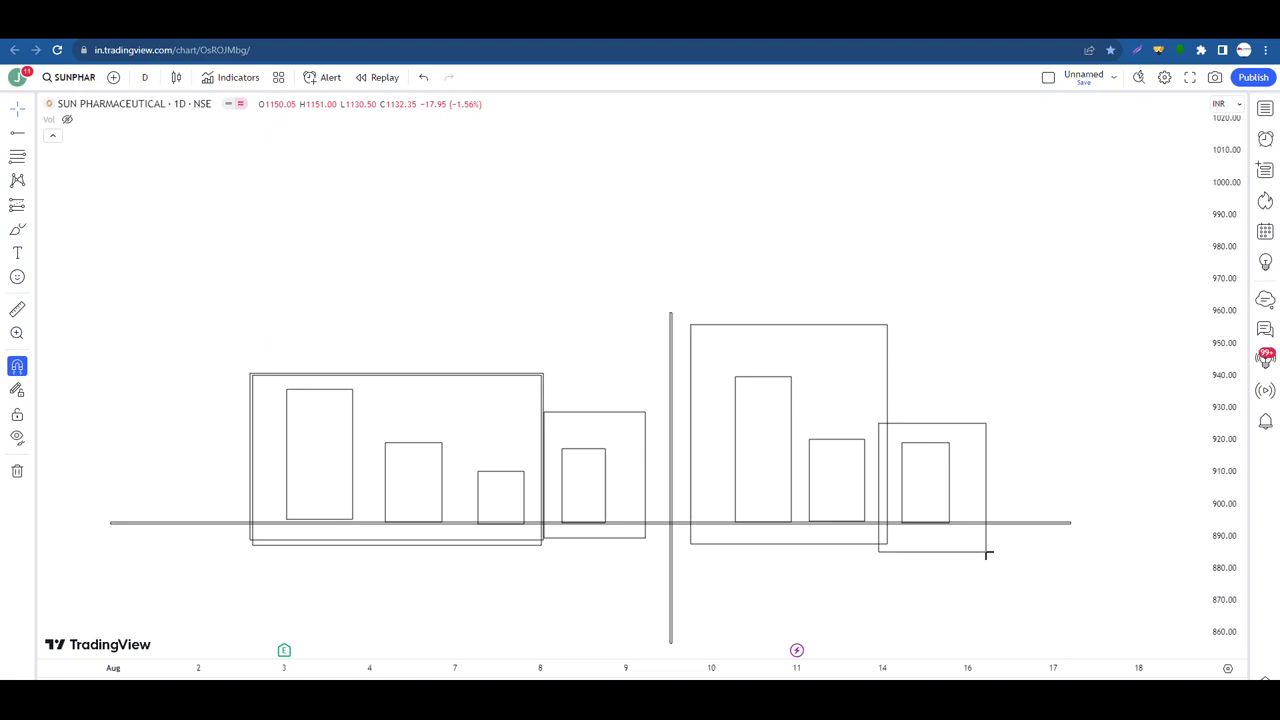
left_click(713, 362)
left_click(999, 551)
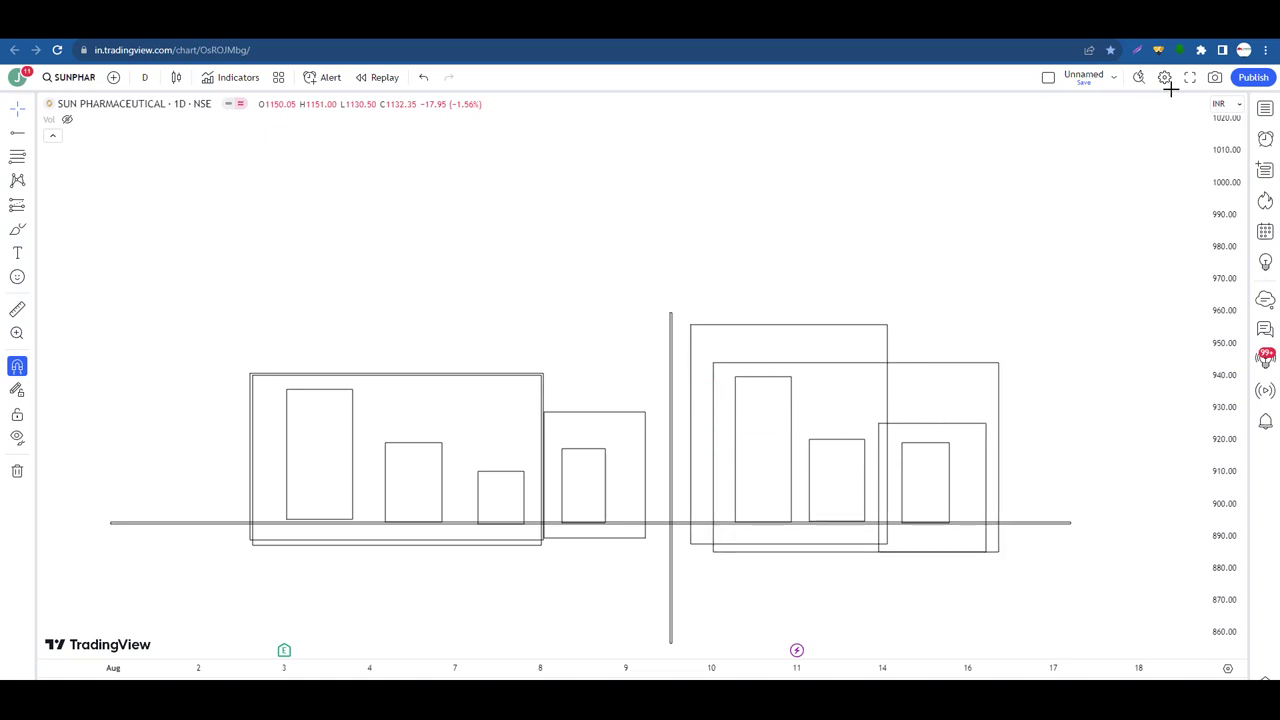
Frame the first group's three bars and fourth bar, and the second group's first two bars and third bar, in separate boxes
left_click(1163, 53)
left_click_drag(242, 373, 533, 527)
left_click_drag(544, 413, 648, 525)
left_click_drag(720, 368, 870, 523)
left_click_drag(876, 428, 976, 547)
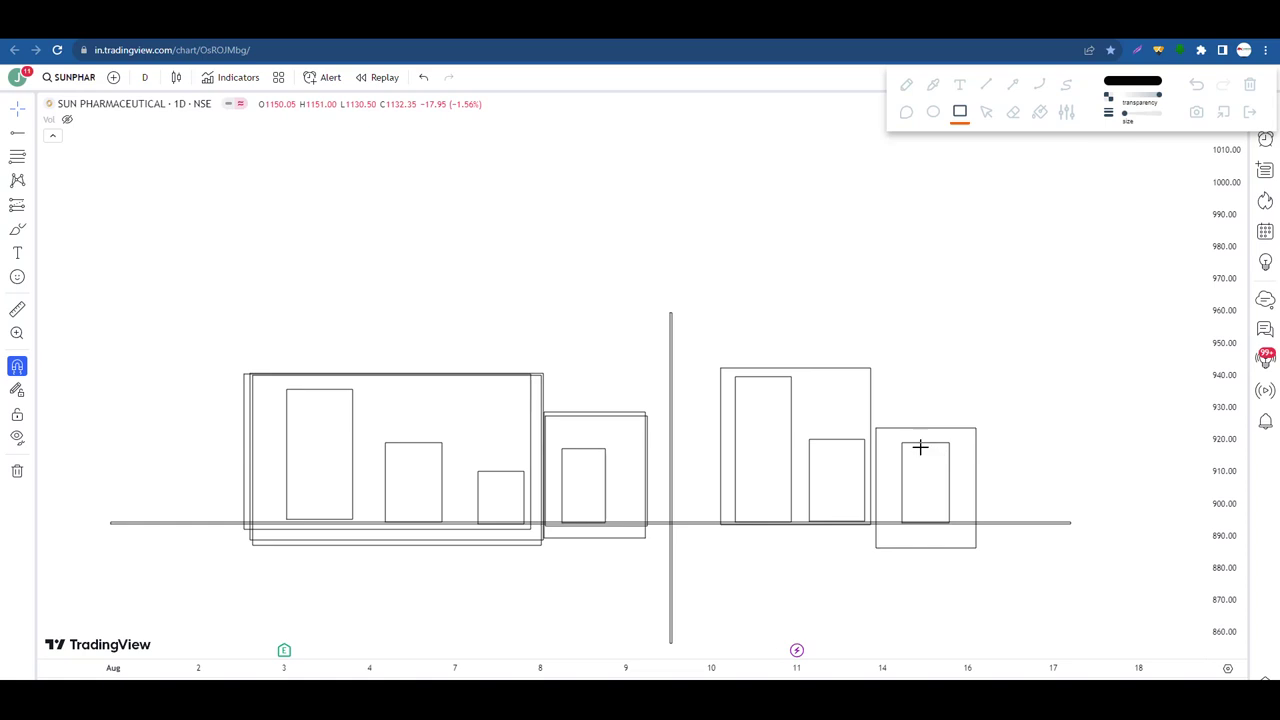
Add tighter boxes around the second group's third bar and around its first two bars
left_click_drag(897, 440, 949, 525)
left_click_drag(738, 376, 863, 521)
left_click_drag(891, 442, 956, 521)
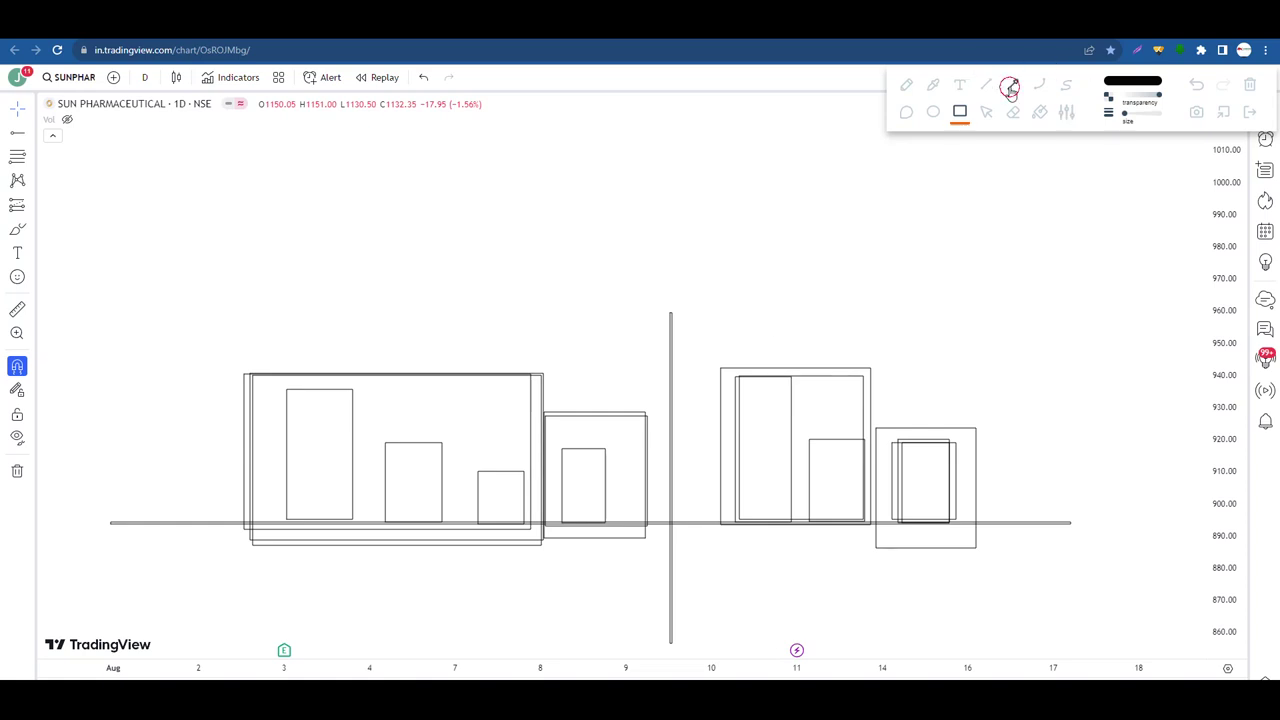
Draw three descending arrows above the second group, upward arrows to its bar tops and a slanted arrow toward the third bar
left_click(1249, 112)
left_click_drag(839, 256, 950, 362)
left_click_drag(841, 470, 842, 441)
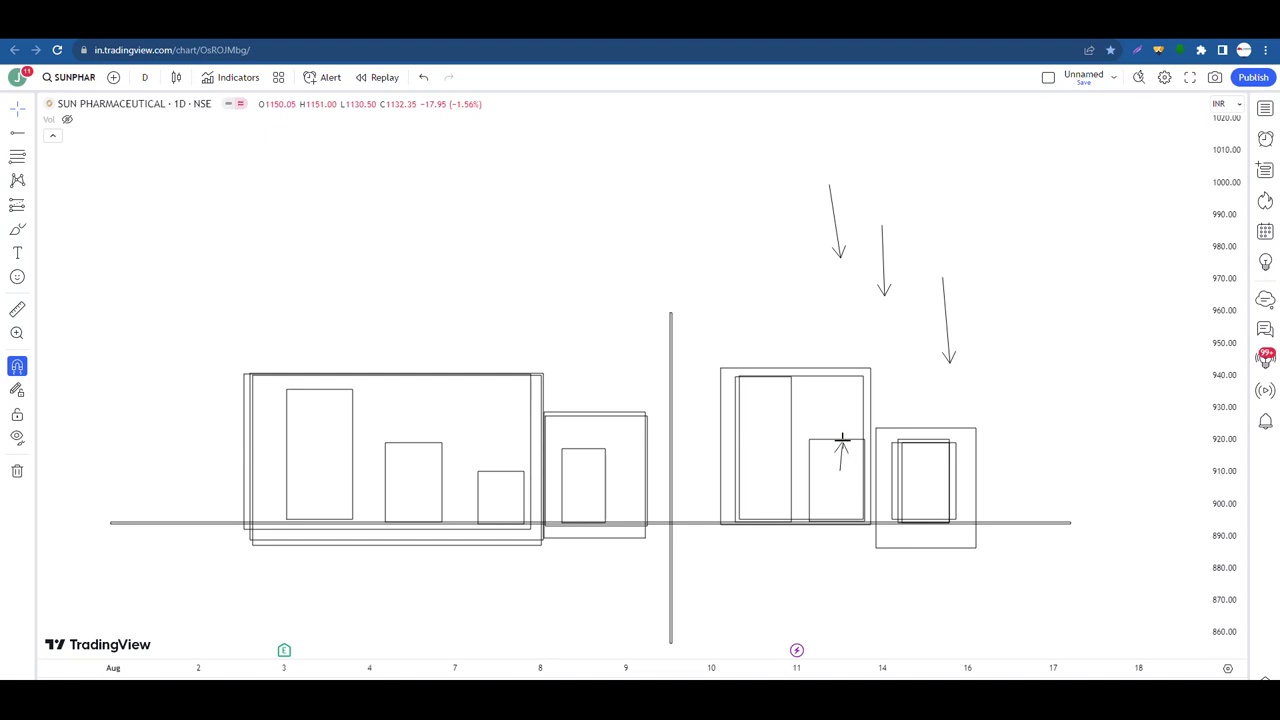
left_click_drag(781, 410, 779, 378)
left_click_drag(919, 474, 920, 430)
left_click_drag(843, 465, 845, 432)
left_click_drag(832, 335, 925, 418)
Sketch an additional volume bar on the baseline beyond the second group's third bar
left_click(1137, 49)
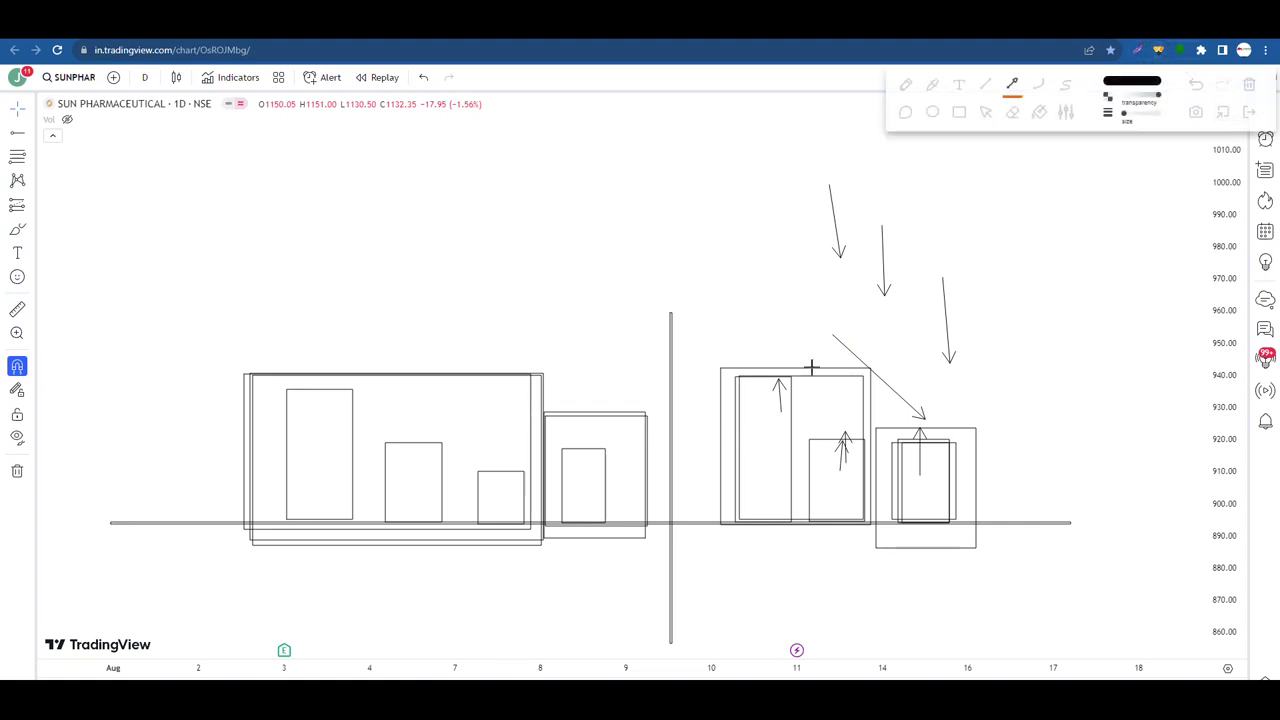
left_click(1222, 113)
left_click_drag(1013, 522, 1070, 437)
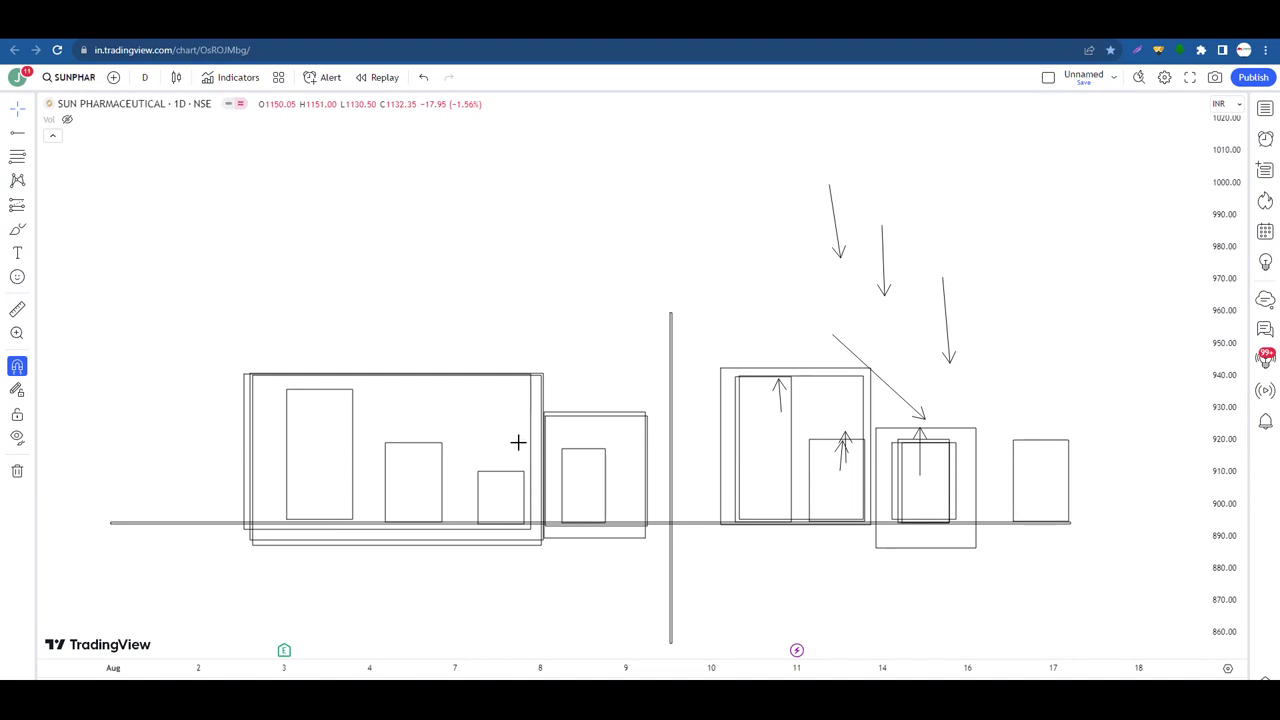
Clear the whole volume sketch, leave annotation mode and bring the Sun Pharmaceutical August candles back into view
left_click(1158, 50)
left_click(1248, 111)
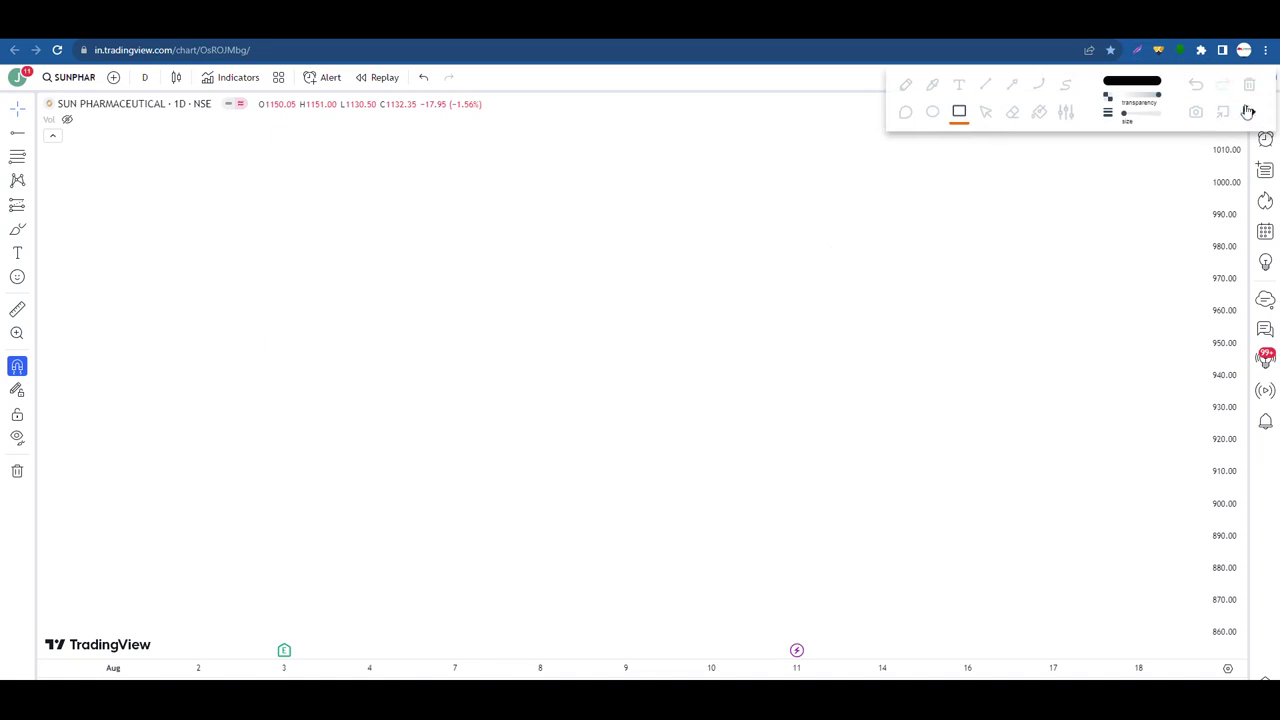
left_click_drag(737, 251, 651, 586)
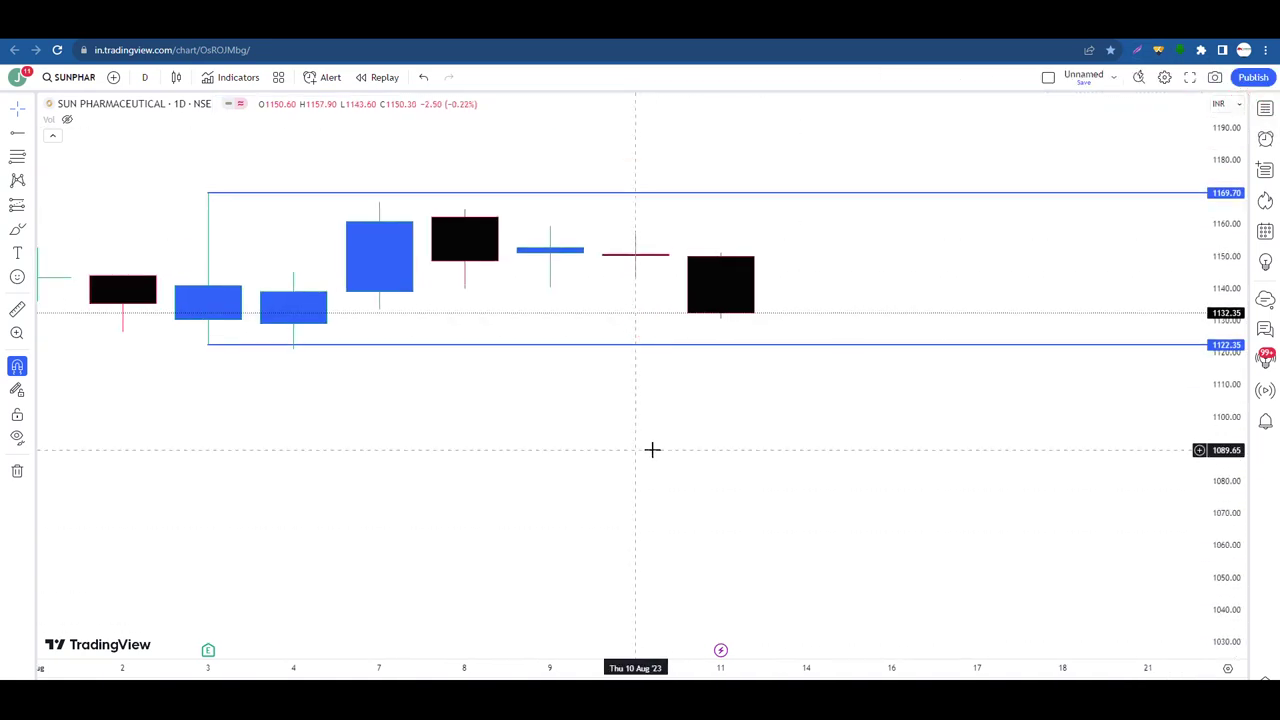
Show the volume bars on the Sun Pharmaceutical chart and compare them with the 3 to 11 August candles
scroll(652, 449, "up", 2)
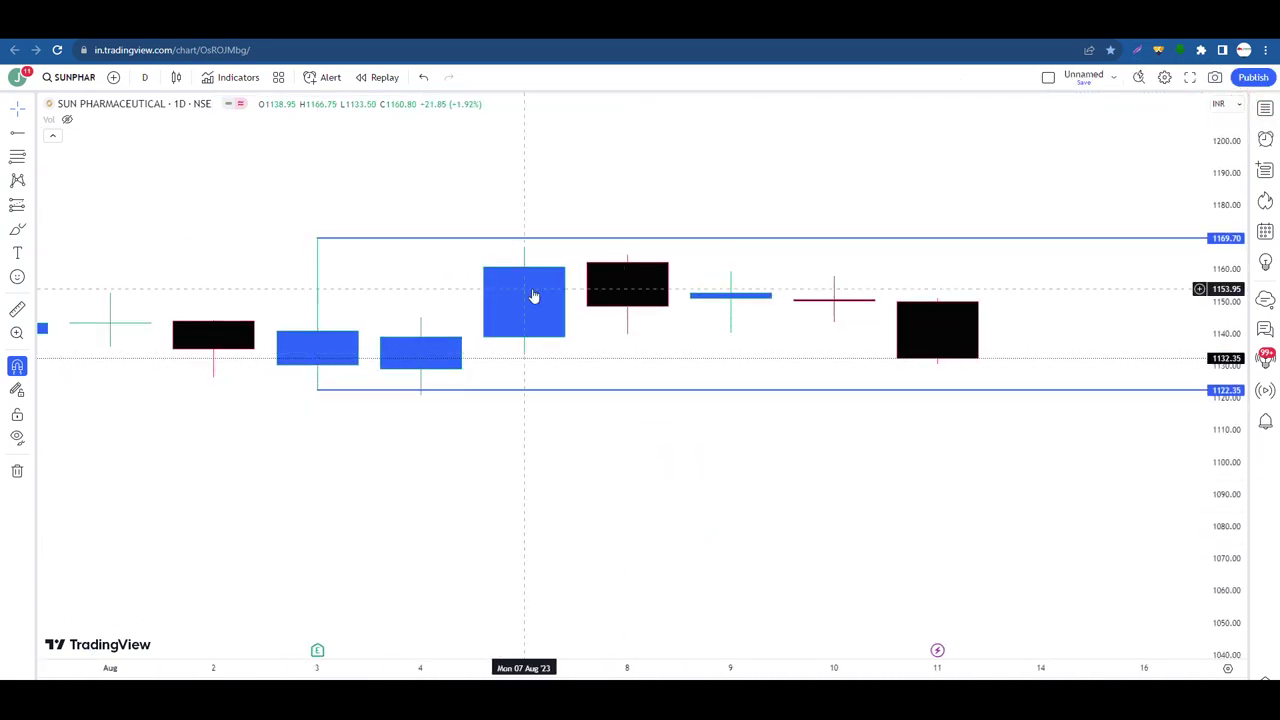
left_click(67, 119)
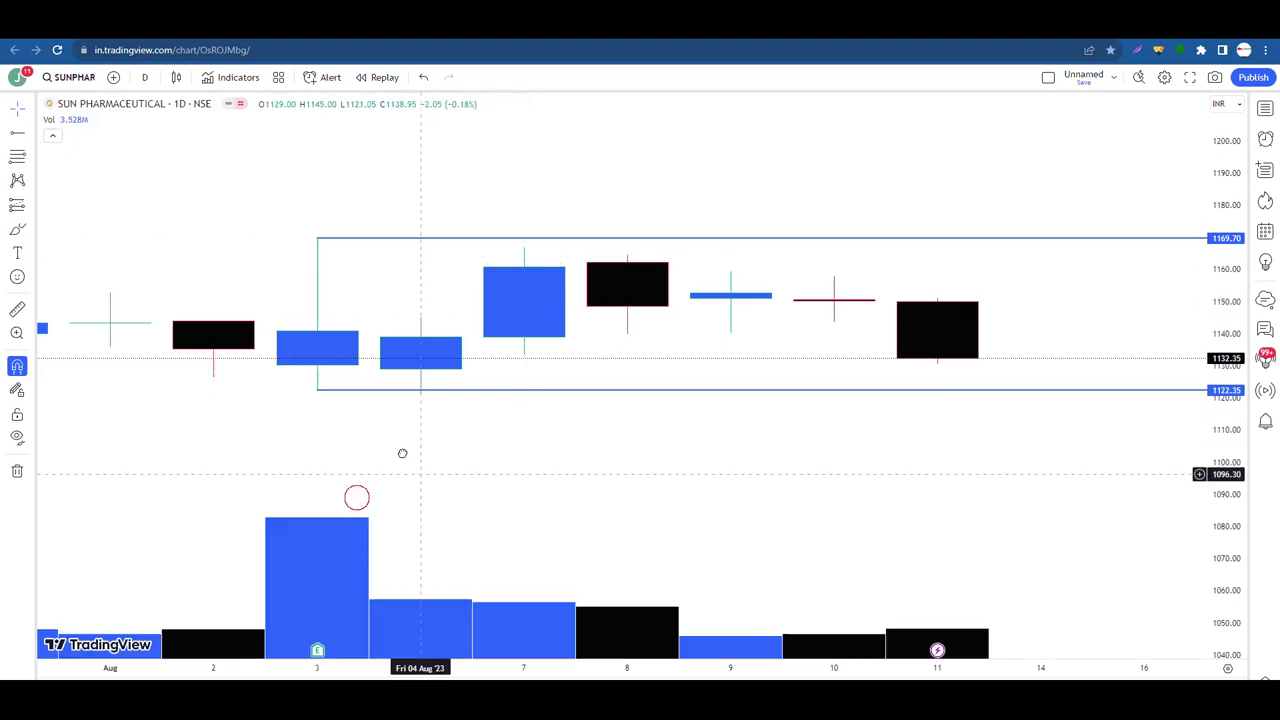
scroll(402, 453, "up", 2)
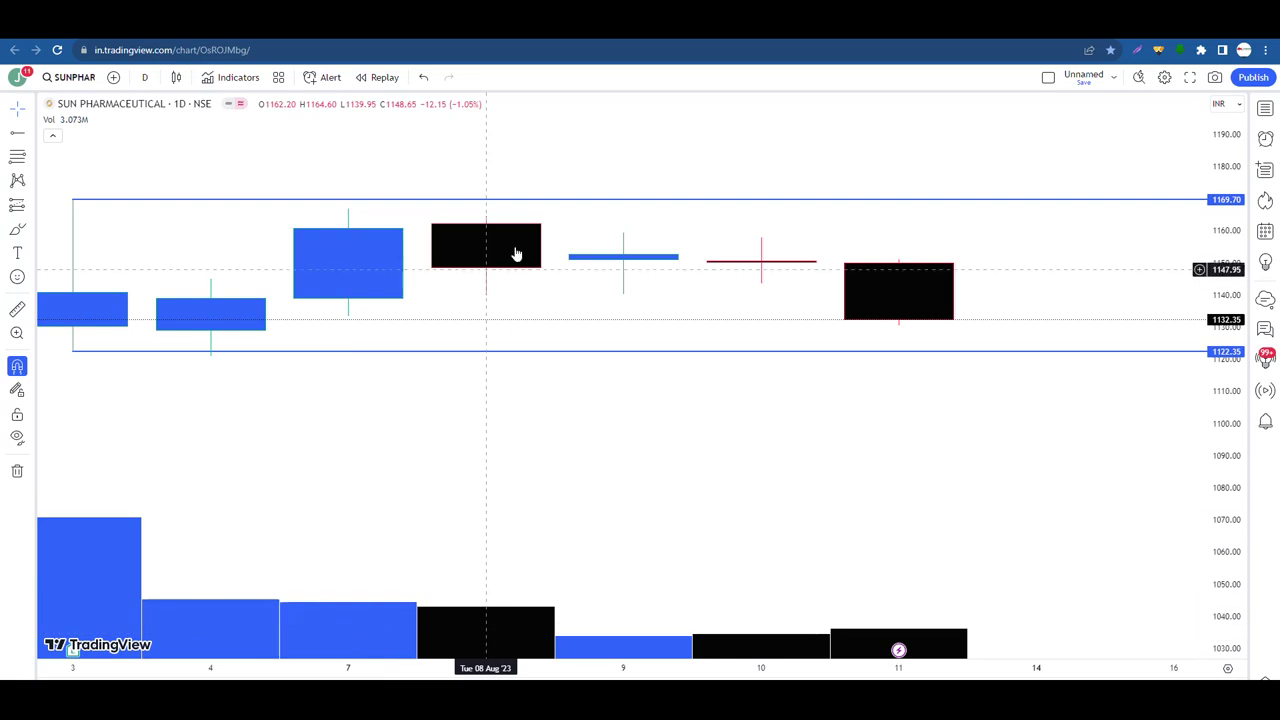
scroll(477, 257, "down", 3)
scroll(523, 340, "right", 3)
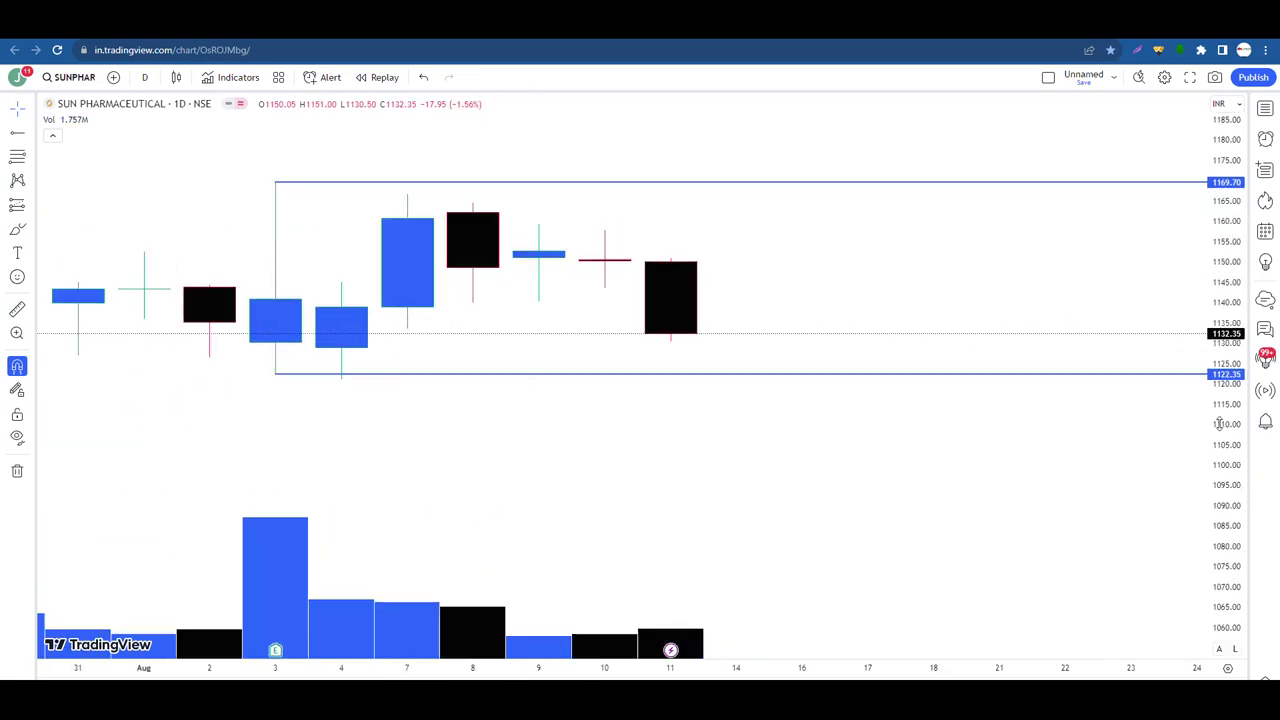
Switch the chart to Maruti Suzuki on NSE and compress the price scale so candles and volume bars are separated
left_click(72, 82)
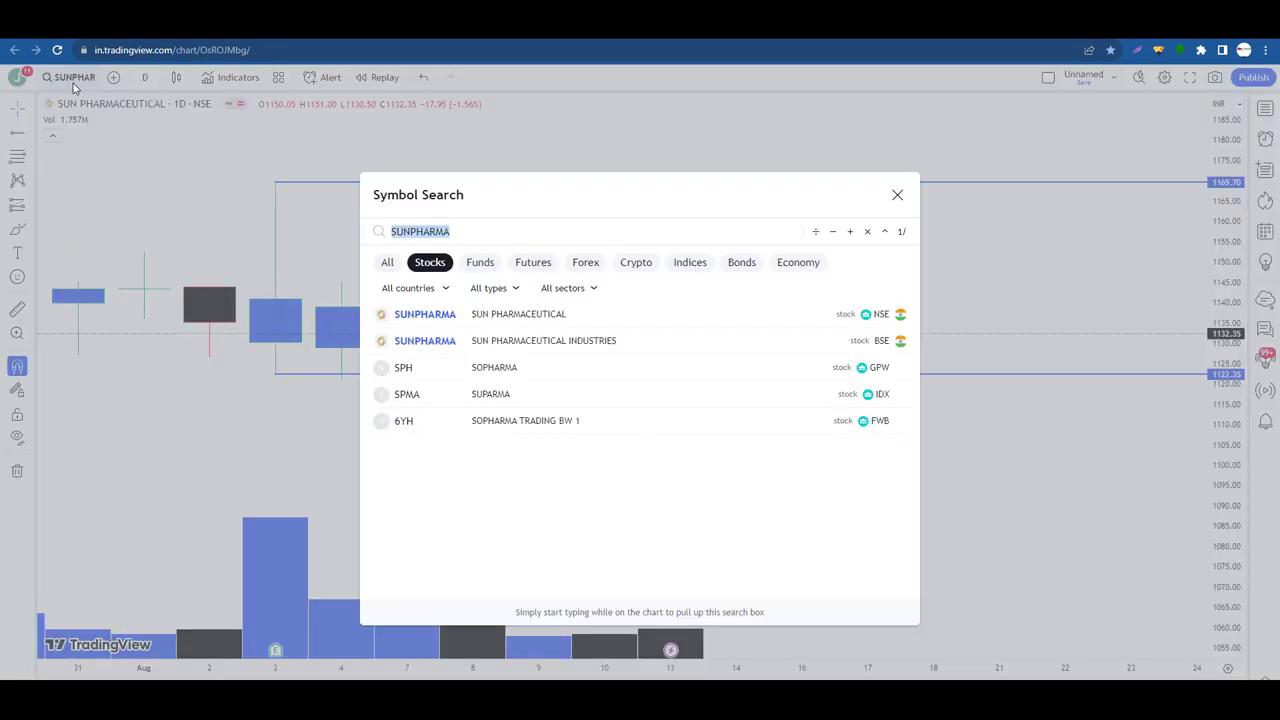
type("MARUTI")
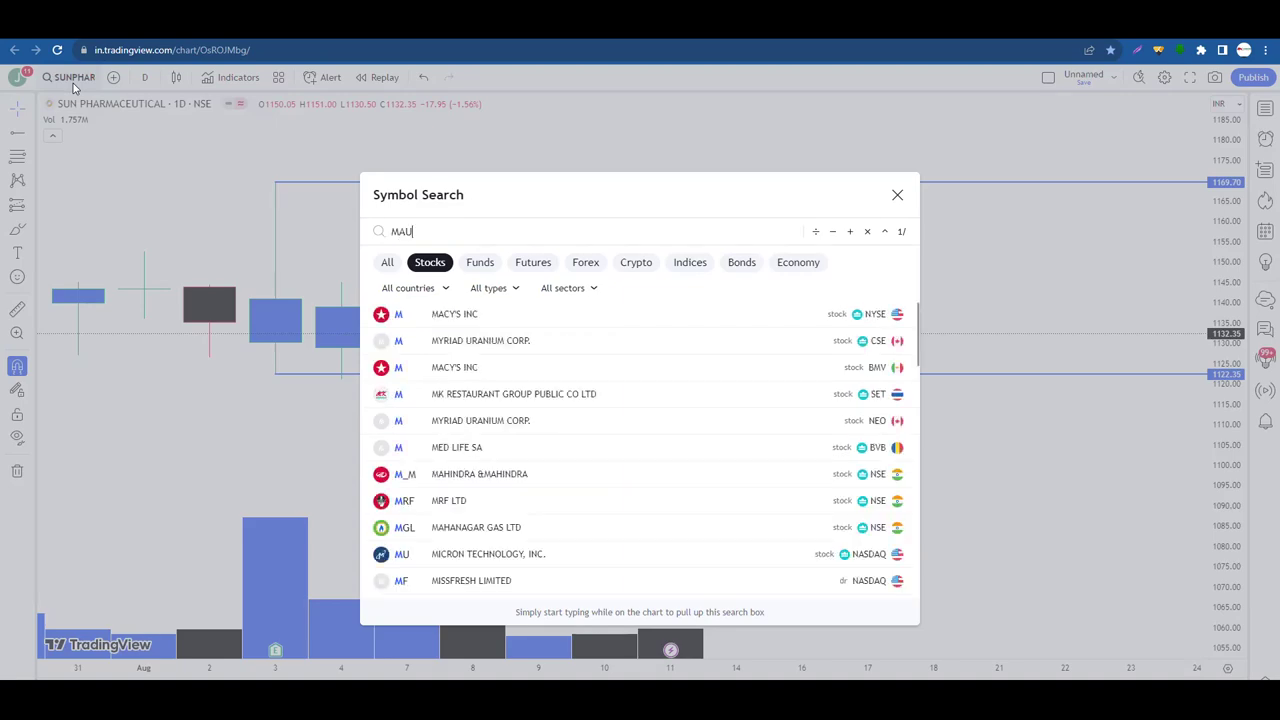
left_click(530, 318)
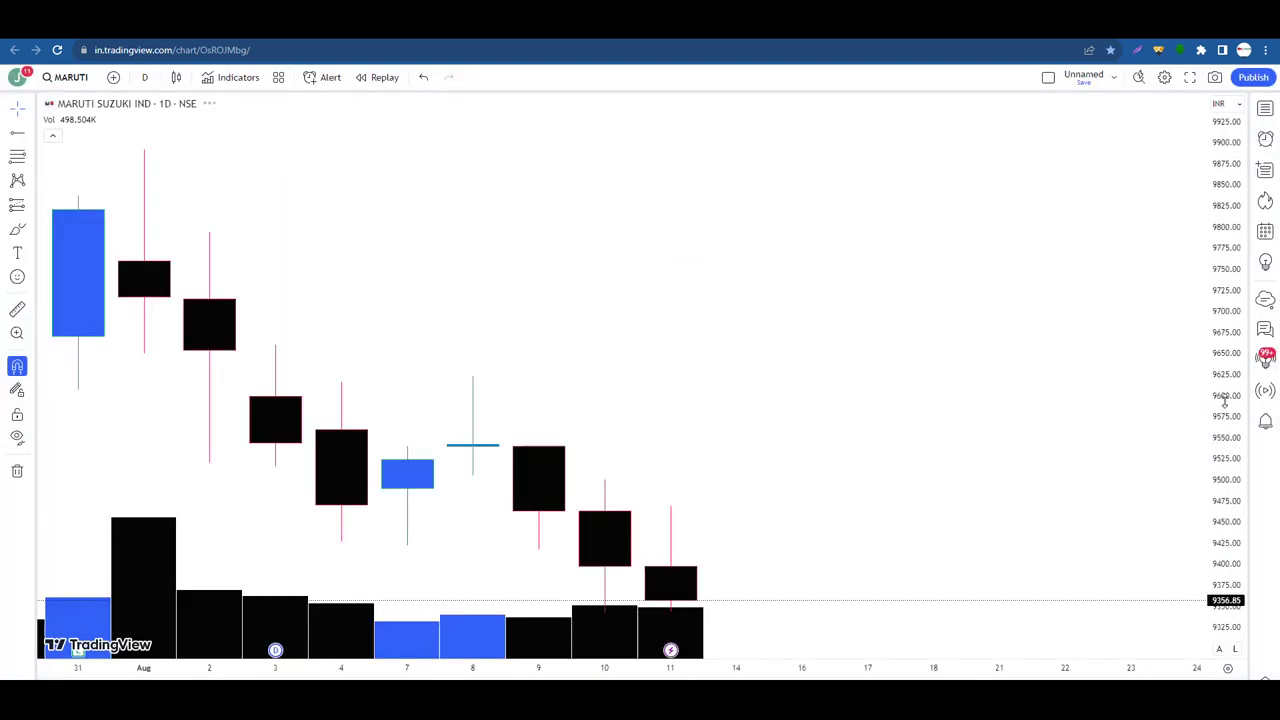
left_click_drag(1234, 629, 1046, 520)
scroll(1100, 504, "up", 2)
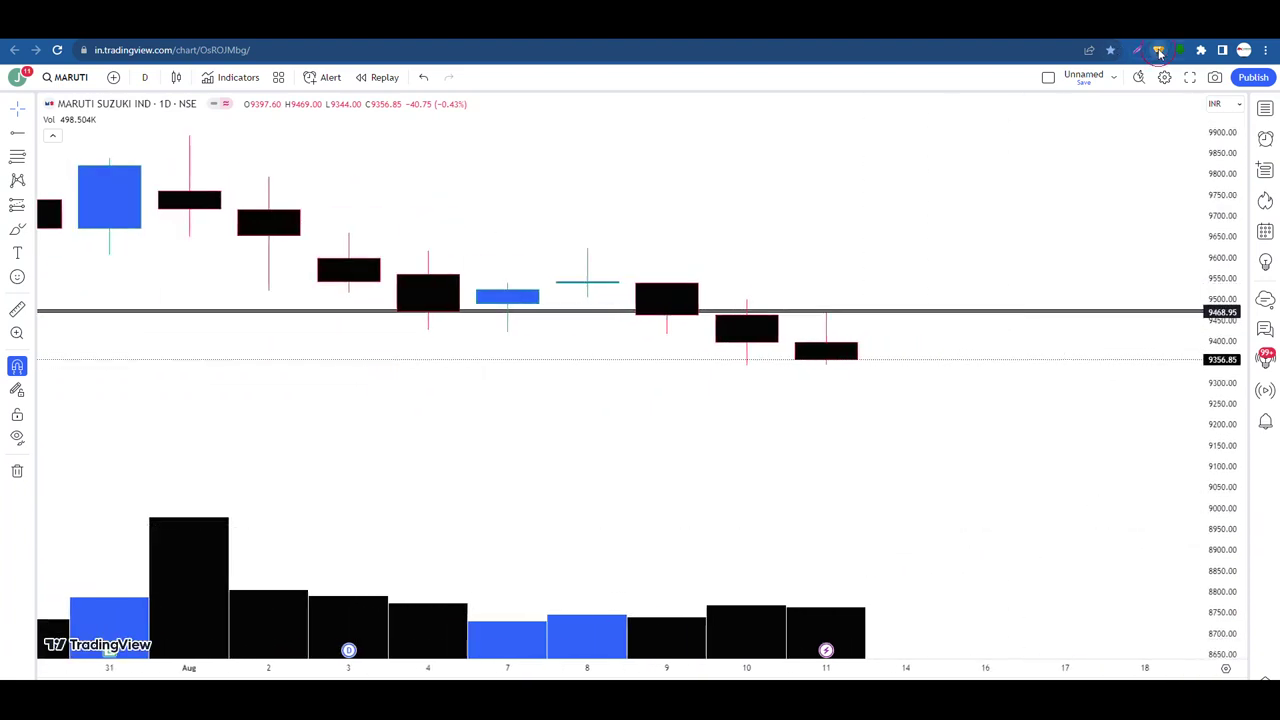
Annotate Maruti's volume with a declining arrow over the 2 to 4 August bars and an upward arrow on the 7 August bar
left_click(1137, 49)
left_click(1012, 85)
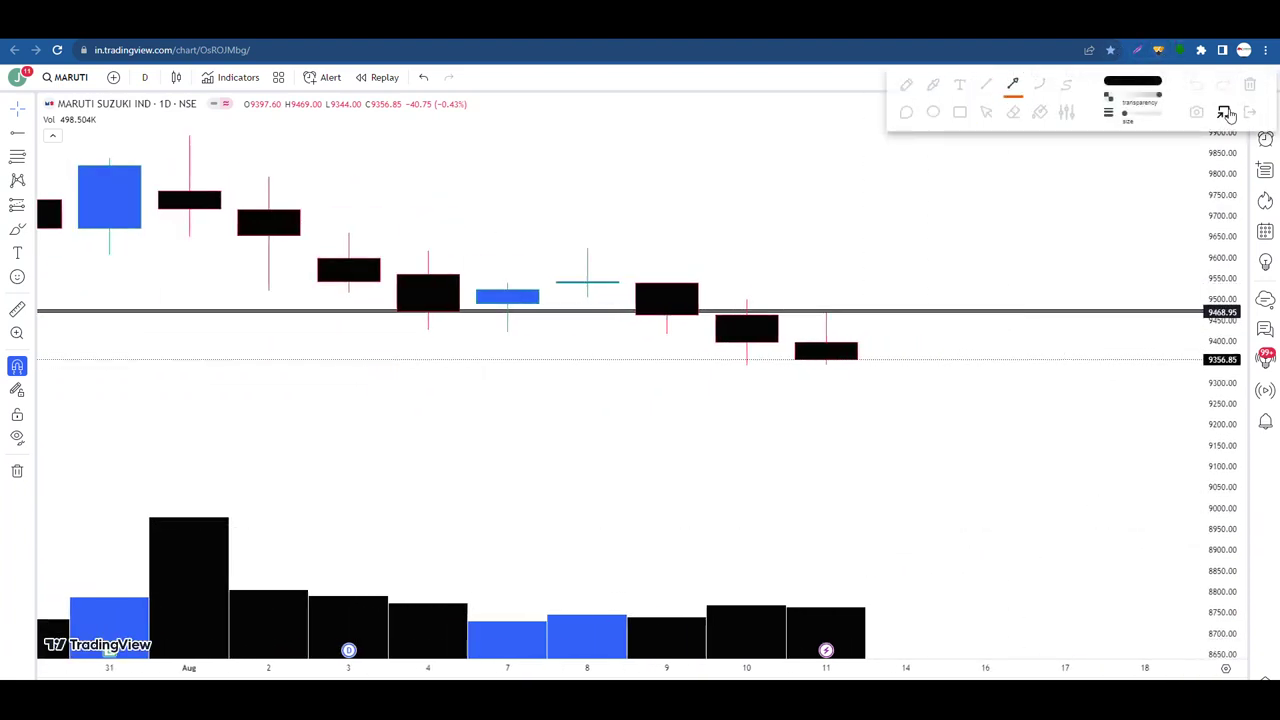
left_click_drag(286, 534, 436, 581)
left_click_drag(510, 648, 512, 591)
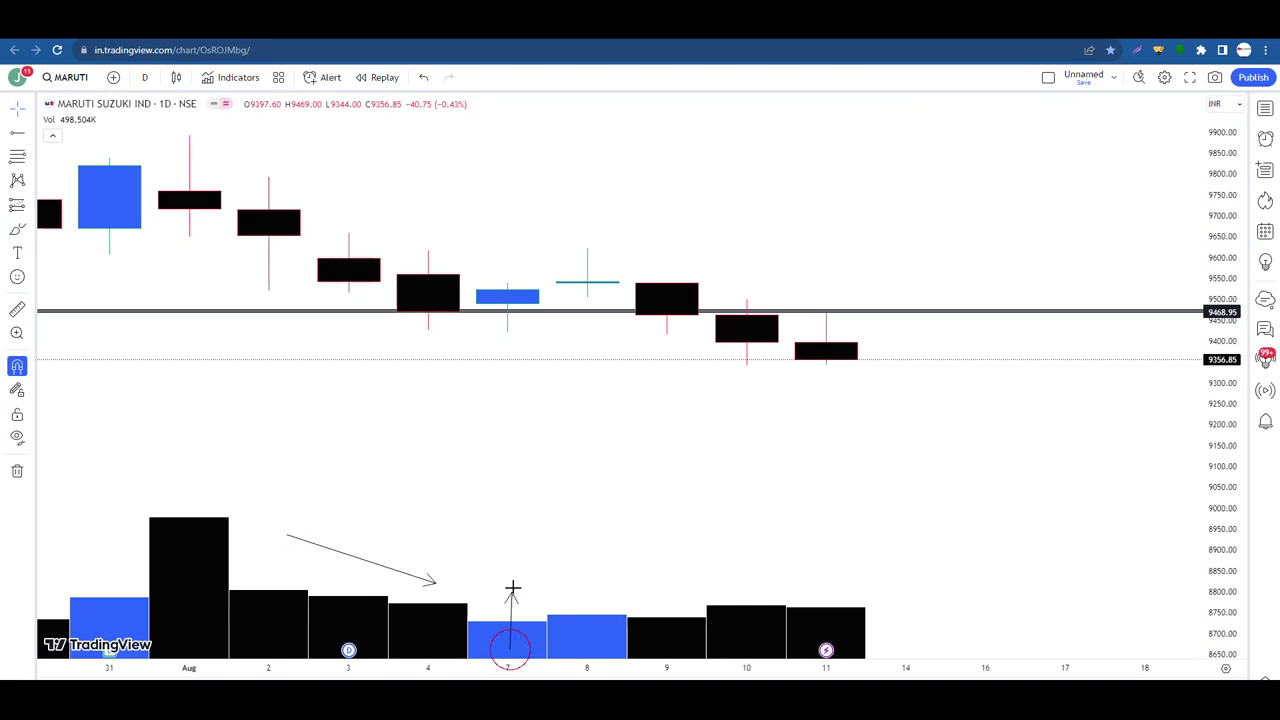
Draw arrows around the 4 and 7 August candles, along the 9468.95 line, and at the 9 and 10 August candles
mouse_move(389, 314)
left_mouse_down()
mouse_move(623, 289)
mouse_move(623, 314)
mouse_move(632, 303)
left_mouse_up()
mouse_move(363, 265)
left_mouse_down()
mouse_move(429, 322)
mouse_move(522, 282)
left_mouse_up()
left_click_drag(414, 310, 940, 313)
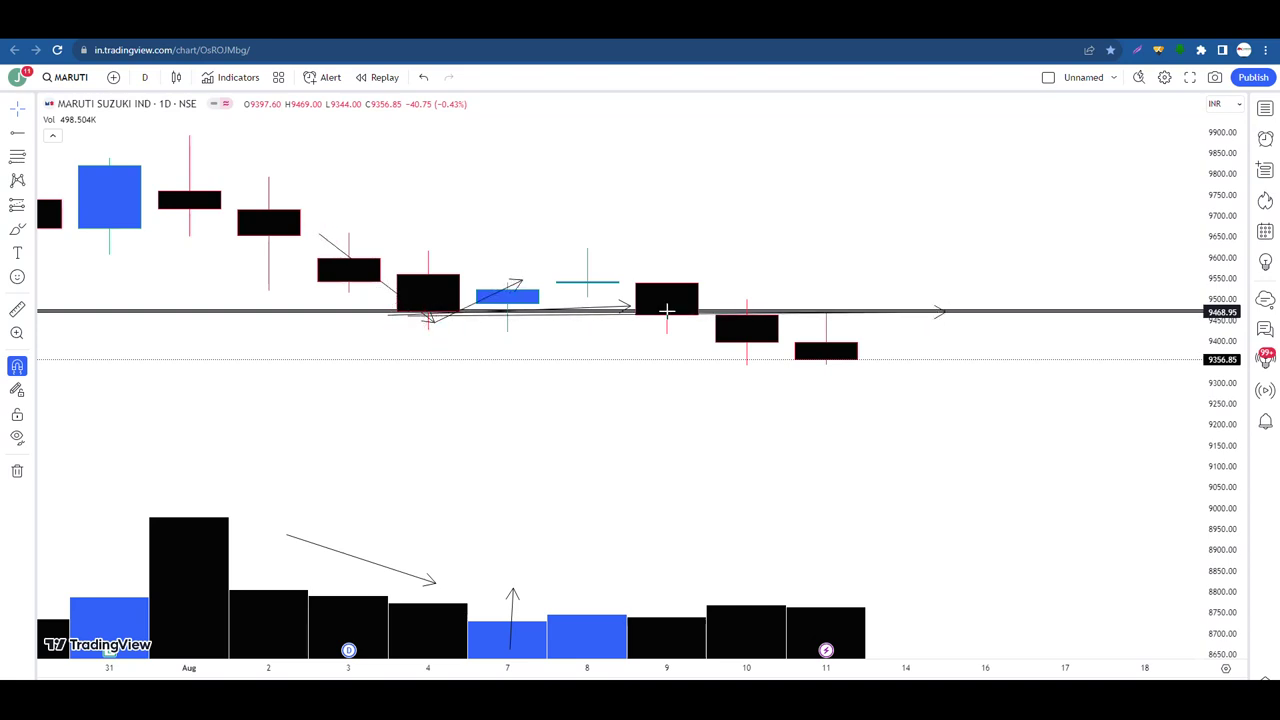
mouse_move(641, 284)
left_mouse_down()
mouse_move(661, 327)
mouse_move(720, 308)
left_mouse_up()
left_click_drag(745, 322, 747, 375)
Replace the August arrows with one over the falling 12 to 14 July volume bars and upward arrows at 17 July's volume and candle
left_click(1158, 49)
left_click(1248, 83)
scroll(843, 339, "down", 3)
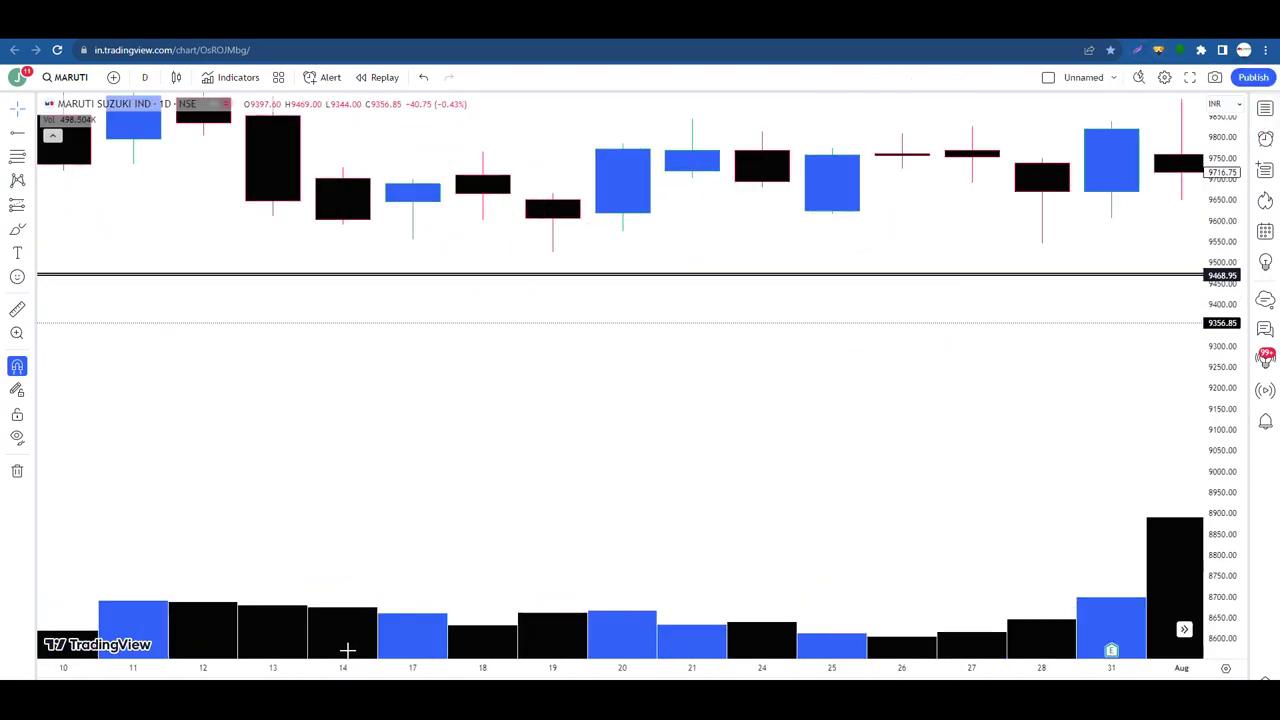
left_click_drag(180, 548, 362, 600)
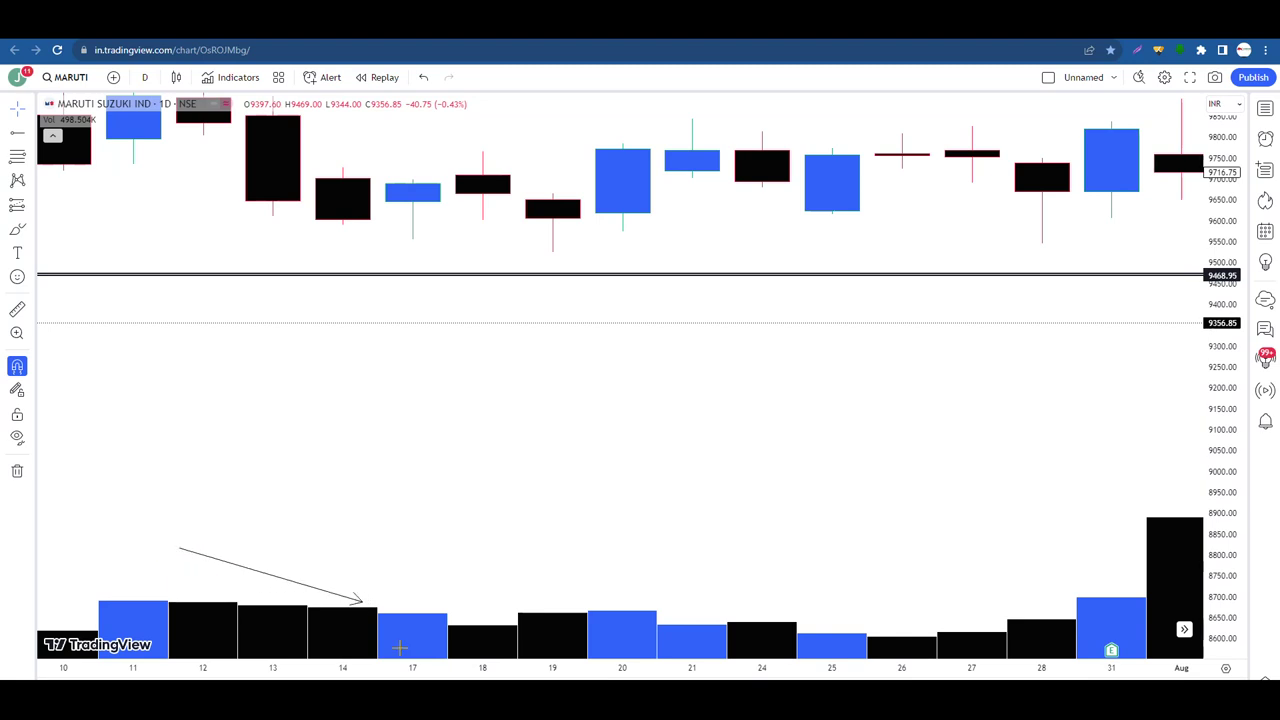
left_click_drag(419, 655, 419, 578)
left_click_drag(410, 240, 404, 178)
Mark the 20 to 21 July volume decline, the 24 July bar and the matching candles with arrows, and clear all annotations
mouse_move(621, 602)
left_mouse_down()
mouse_move(698, 632)
mouse_move(766, 554)
mouse_move(767, 522)
left_mouse_up()
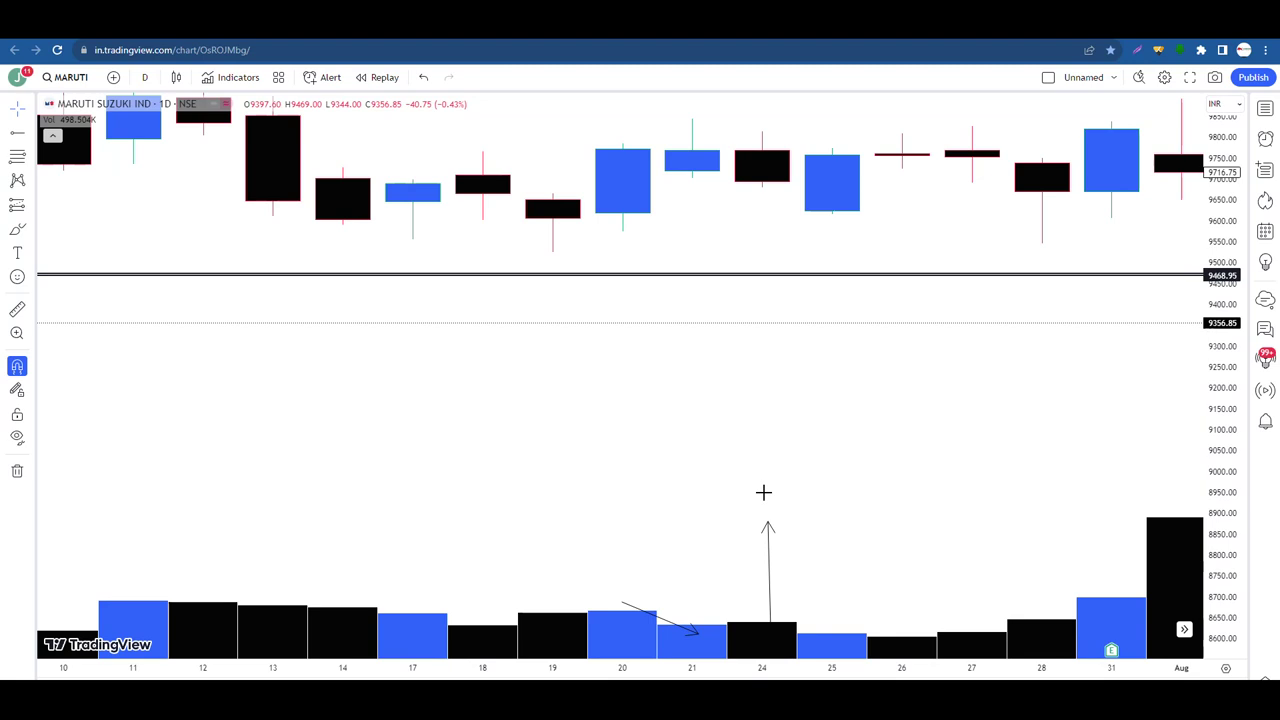
mouse_move(703, 241)
left_mouse_down()
mouse_move(718, 268)
mouse_move(756, 217)
left_mouse_up()
left_click(1158, 50)
left_click(1249, 86)
left_click(1250, 113)
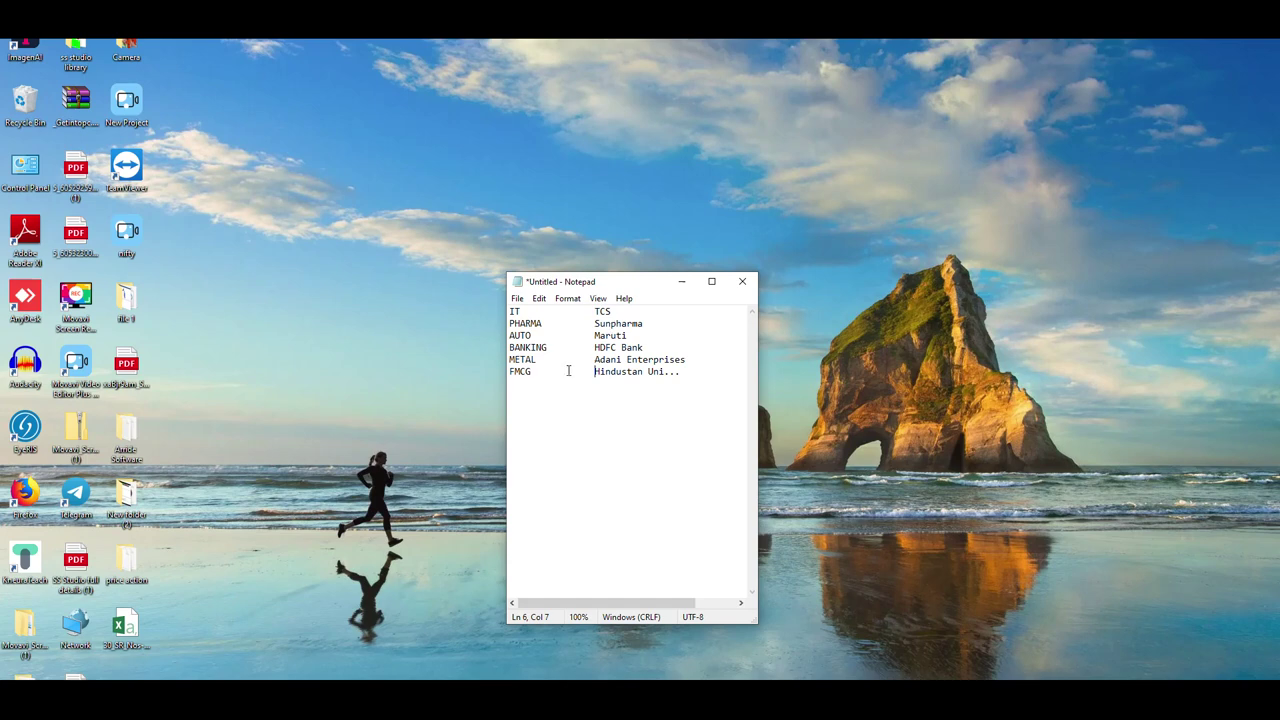
Switch to the Notepad sector list and highlight Adani Enterprises, followed by the whole column of stocks
left_click_drag(594, 359, 686, 360)
left_click(690, 434)
left_click_drag(594, 311, 682, 376)
left_click(682, 398)
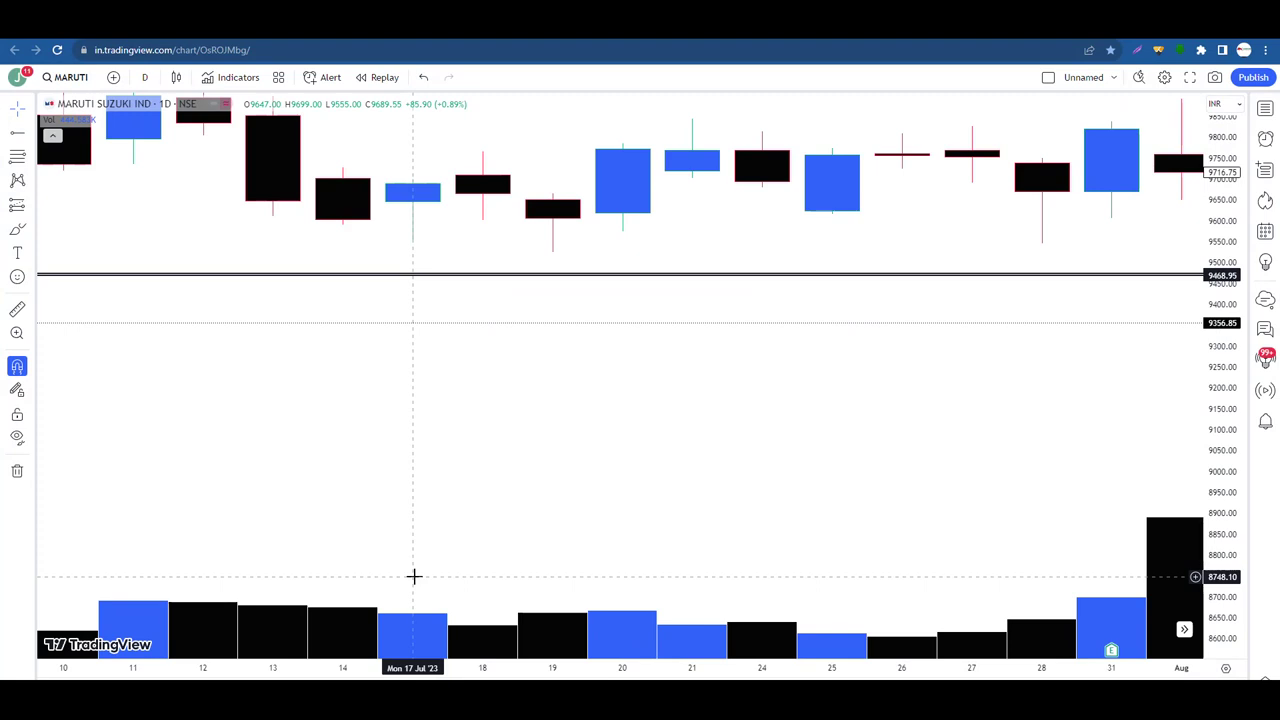
Return to the Maruti Suzuki chart in TradingView and examine the July candles and volume bars
scroll(494, 537, "down", 3)
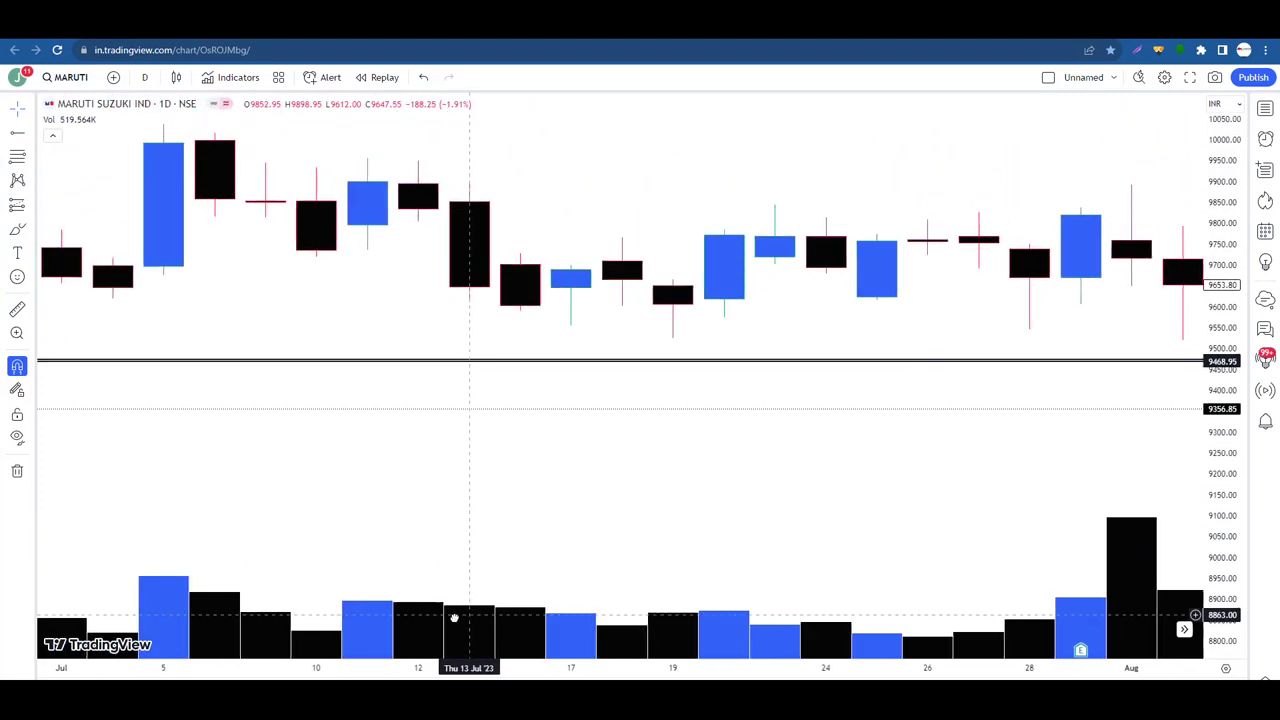